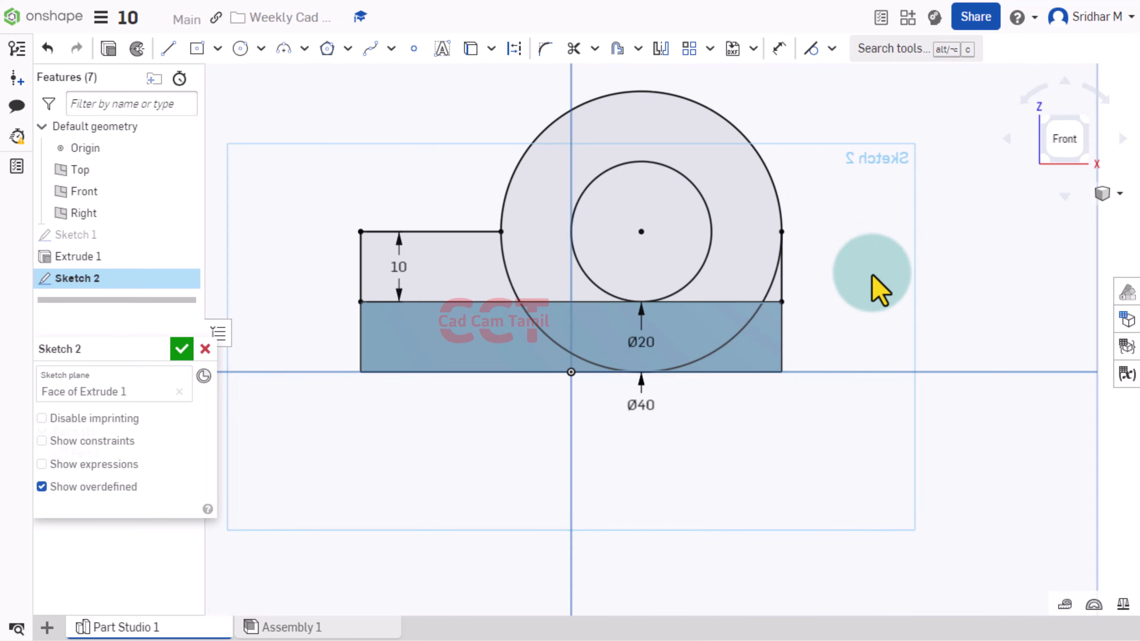
Step: Trim away the lower part of the 40 mm circle in the sketch, leaving the arch above the step
click(569, 49)
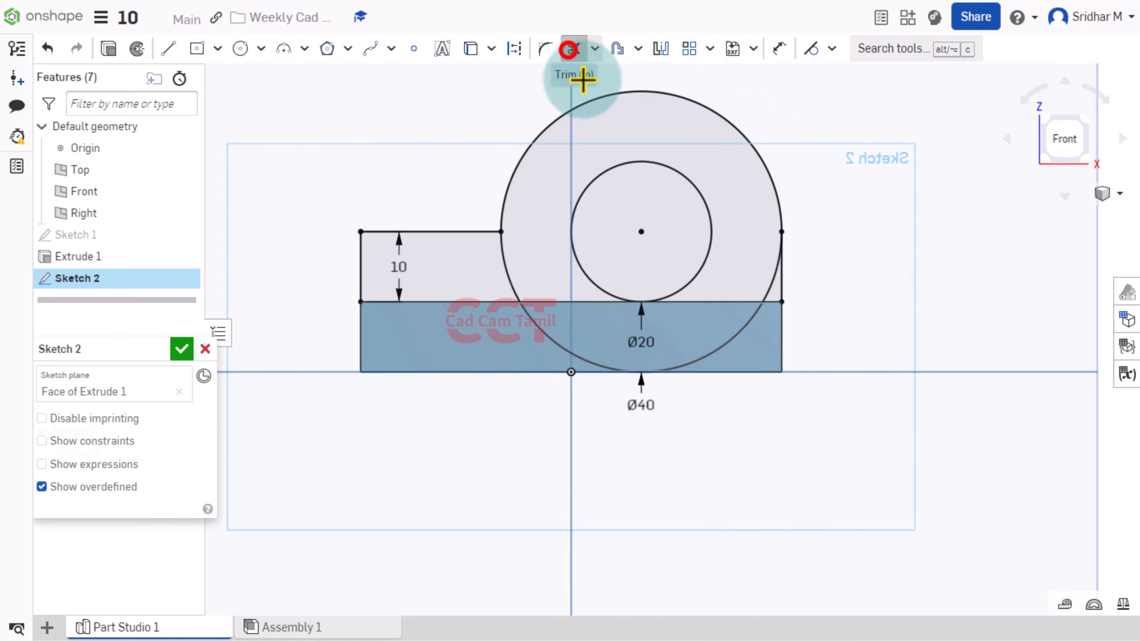
click(768, 286)
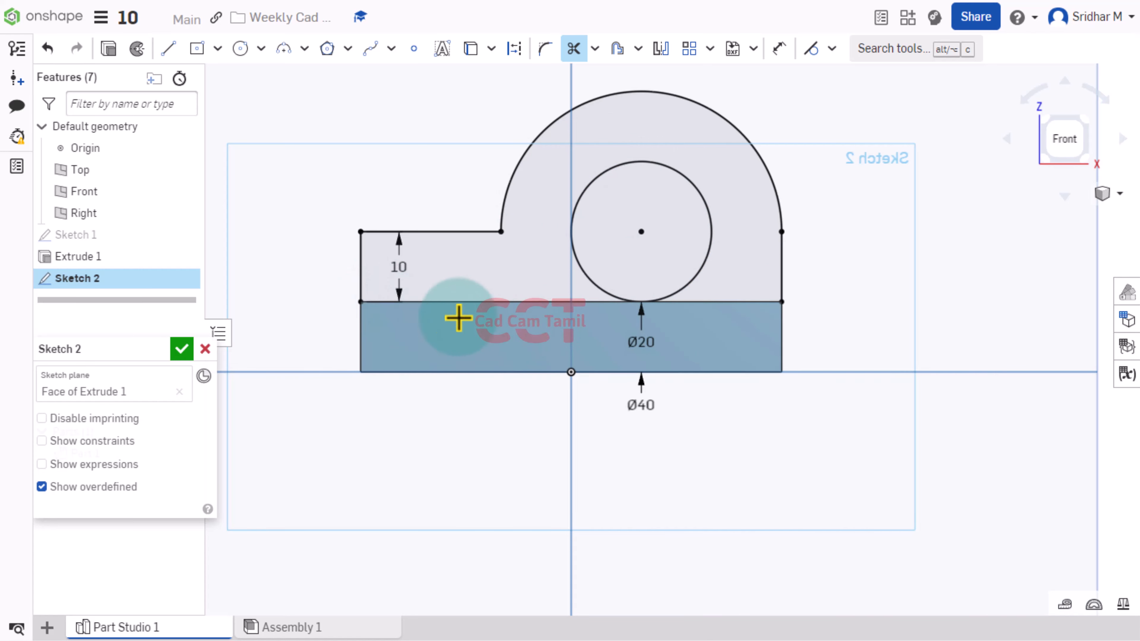
Step: Draw a 60 mm horizontal line along the top edge of the base's back face
click(166, 49)
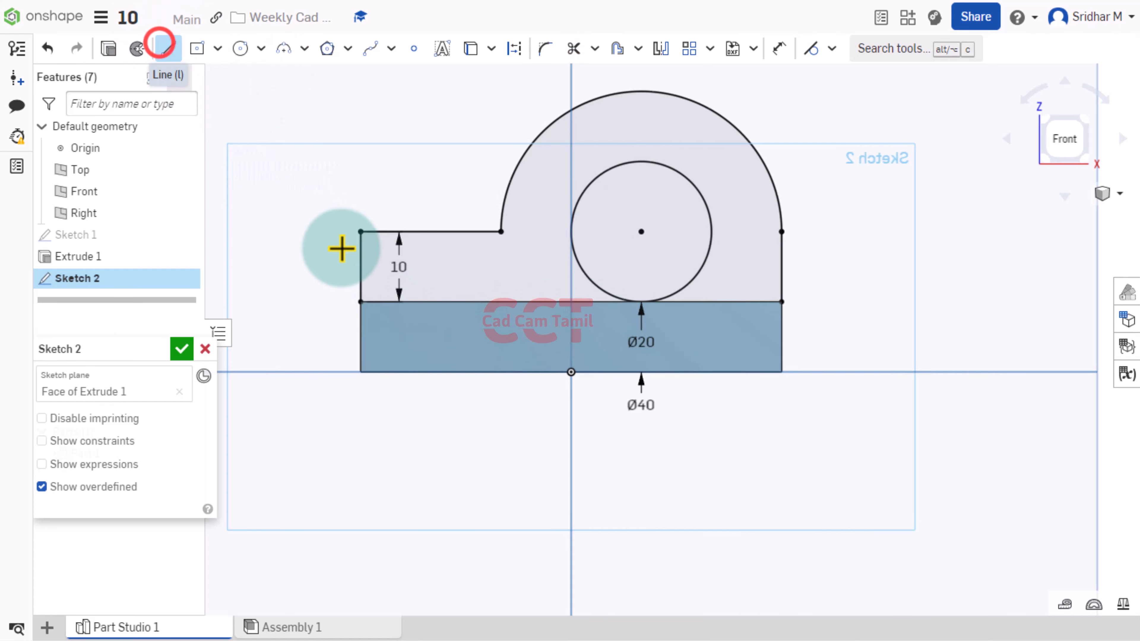
drag(363, 306, 782, 302)
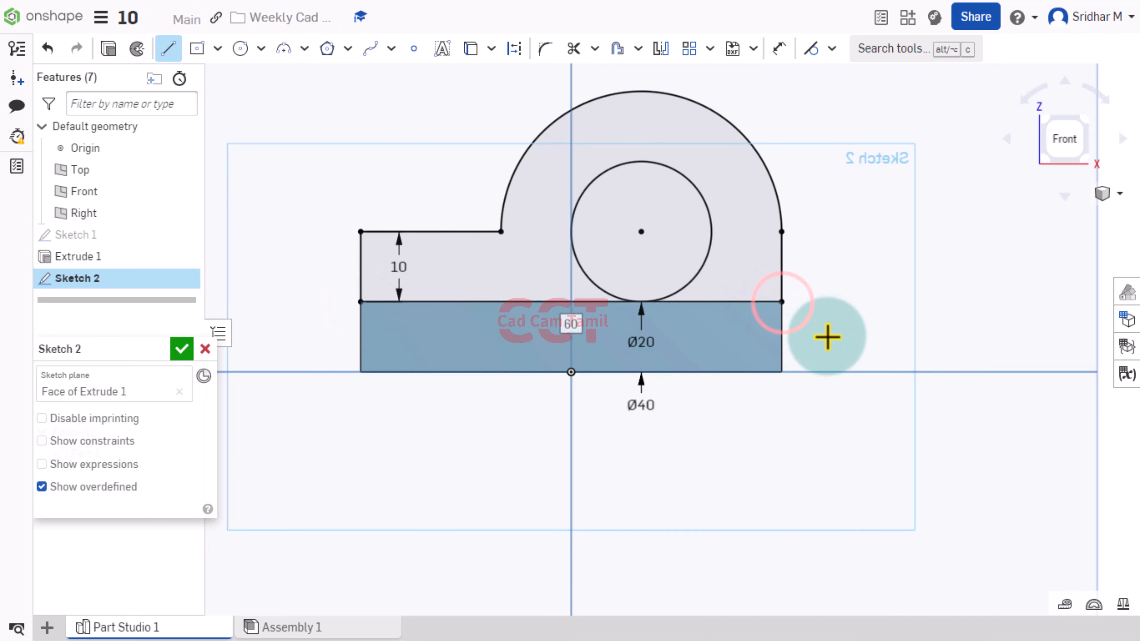
key(Escape)
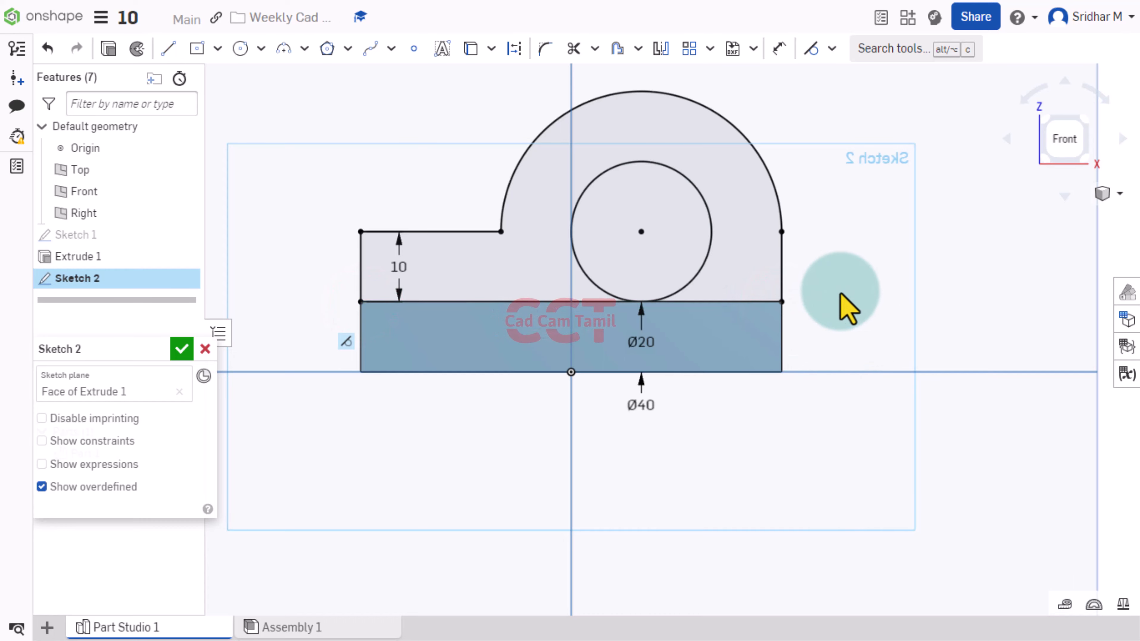
Step: Try to extrude the profile above the base from Sketch 2 as a new solid without the base's face region
scroll(827, 306, down, 3)
mouse_move(563, 240)
right_down()
mouse_move(623, 265)
mouse_move(590, 242)
right_up()
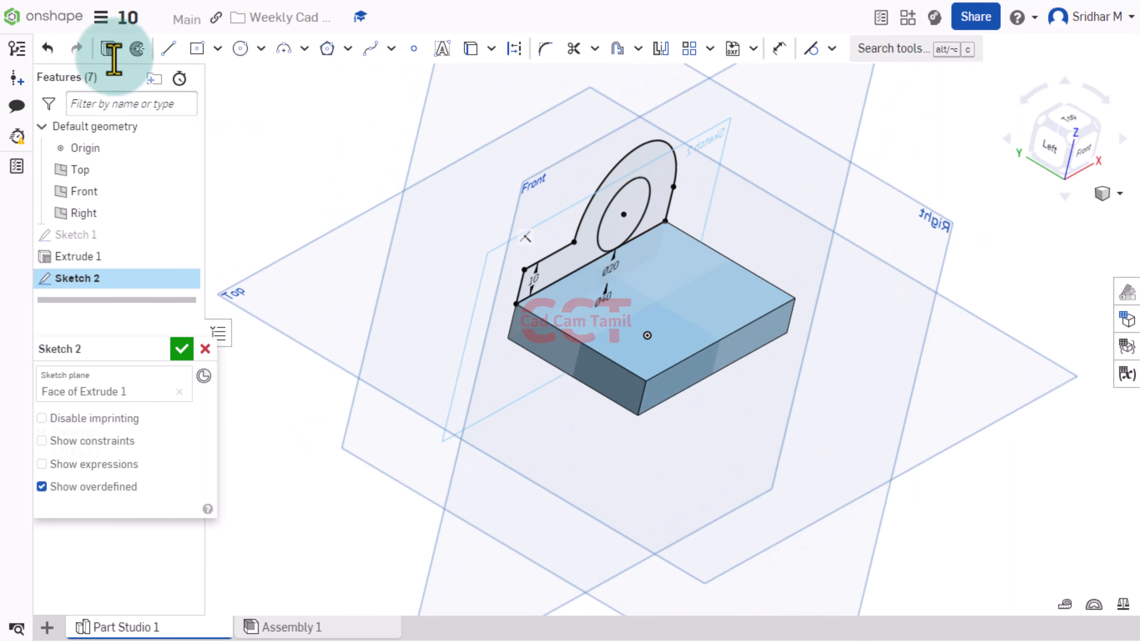
click(108, 48)
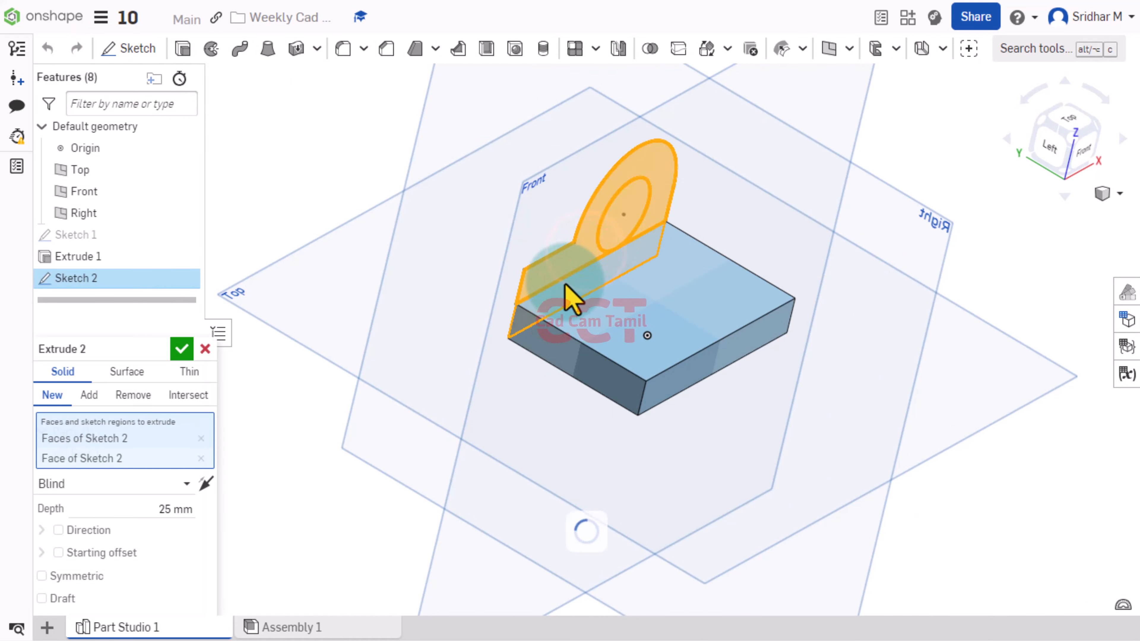
click(533, 291)
right_drag(579, 382, 559, 357)
scroll(475, 343, up, 6)
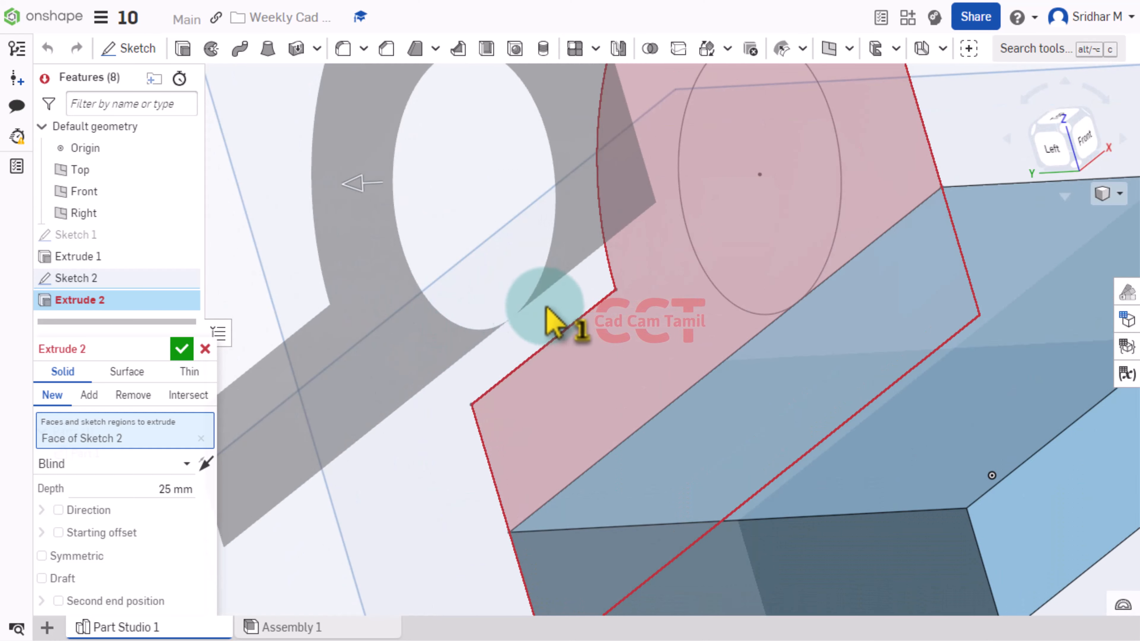
scroll(518, 338, down, 6)
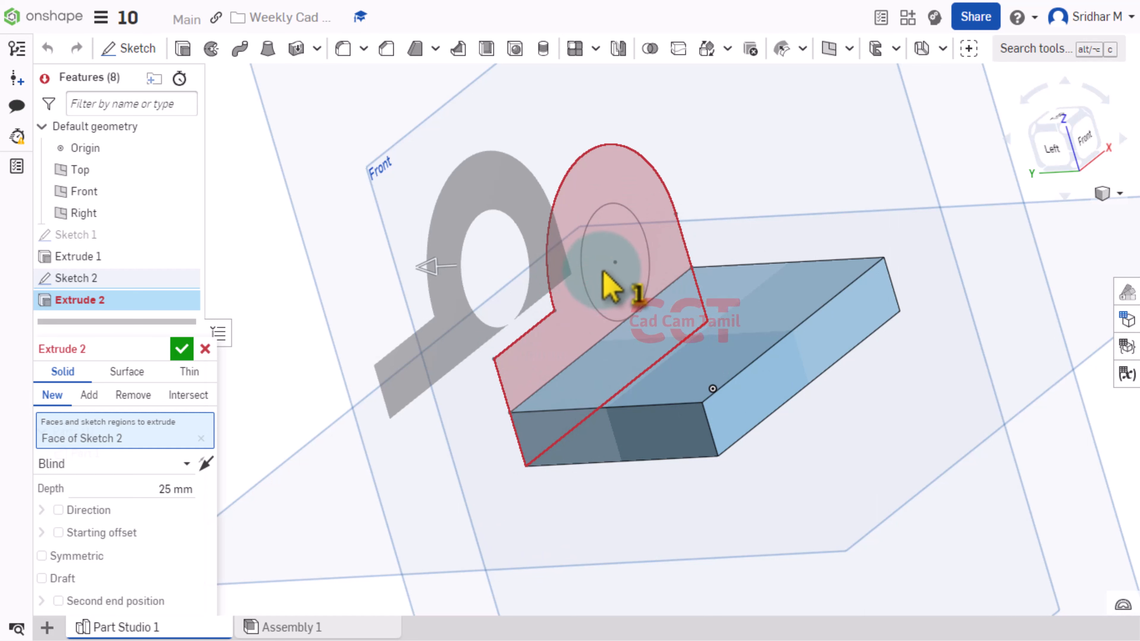
key(ctrl+z)
Step: Delete the horizontal sketch line that runs along the base's top edge
right_click(292, 373)
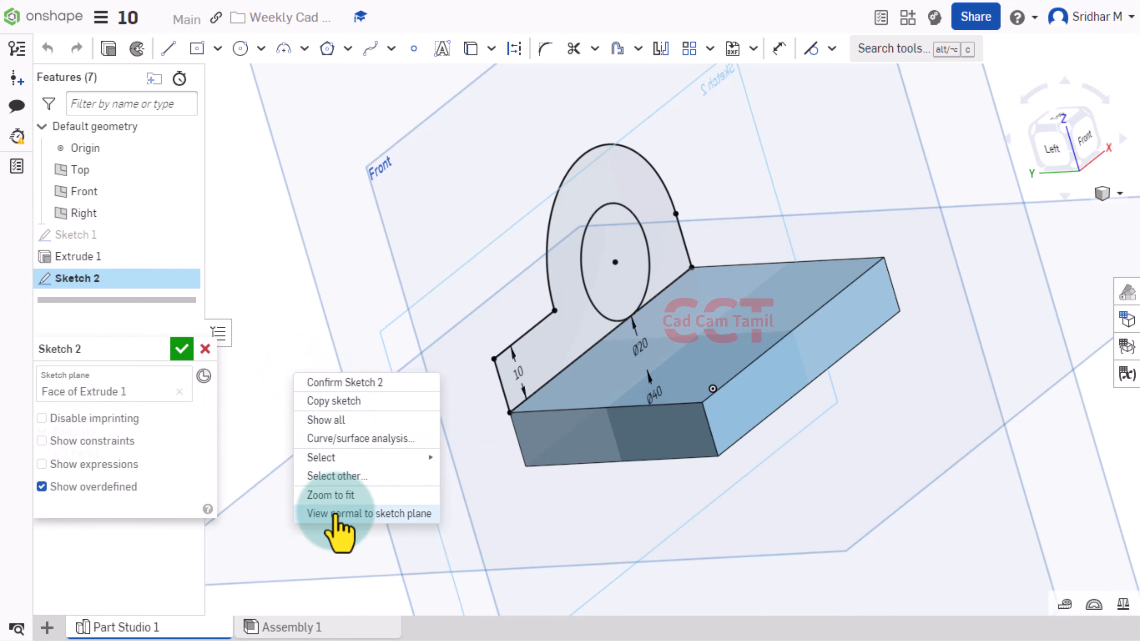
click(338, 516)
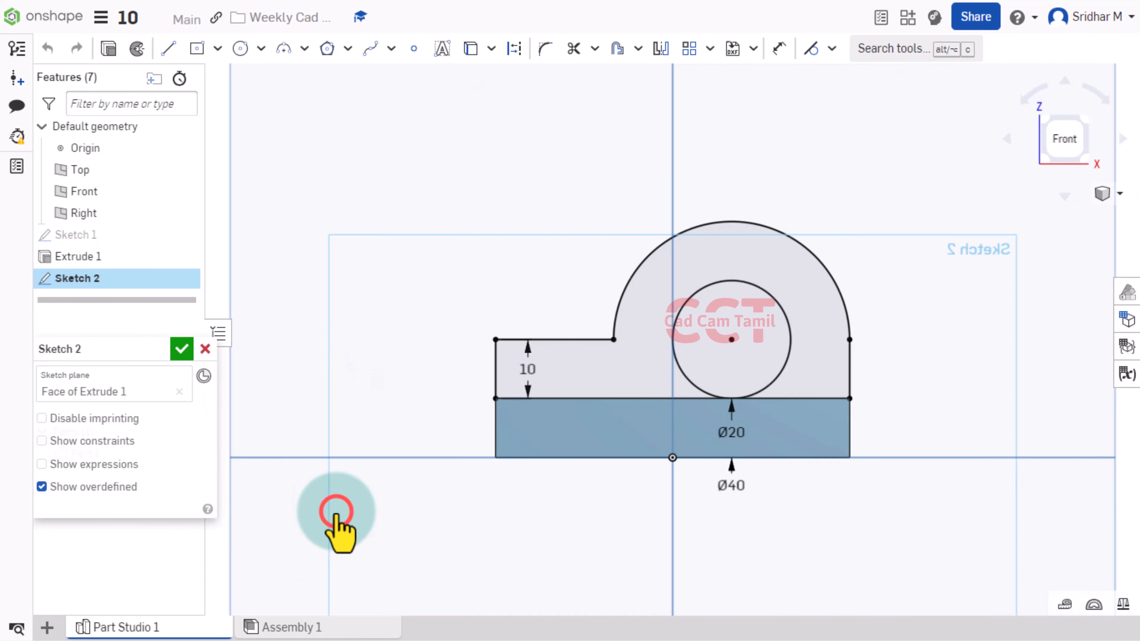
click(621, 399)
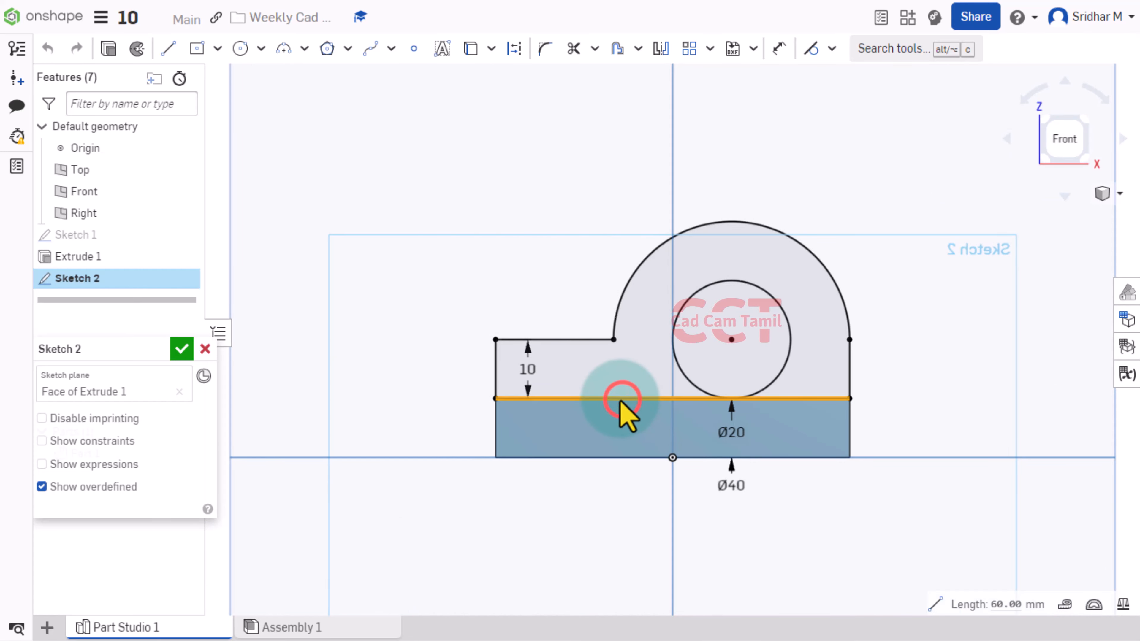
click(603, 397)
key(Delete)
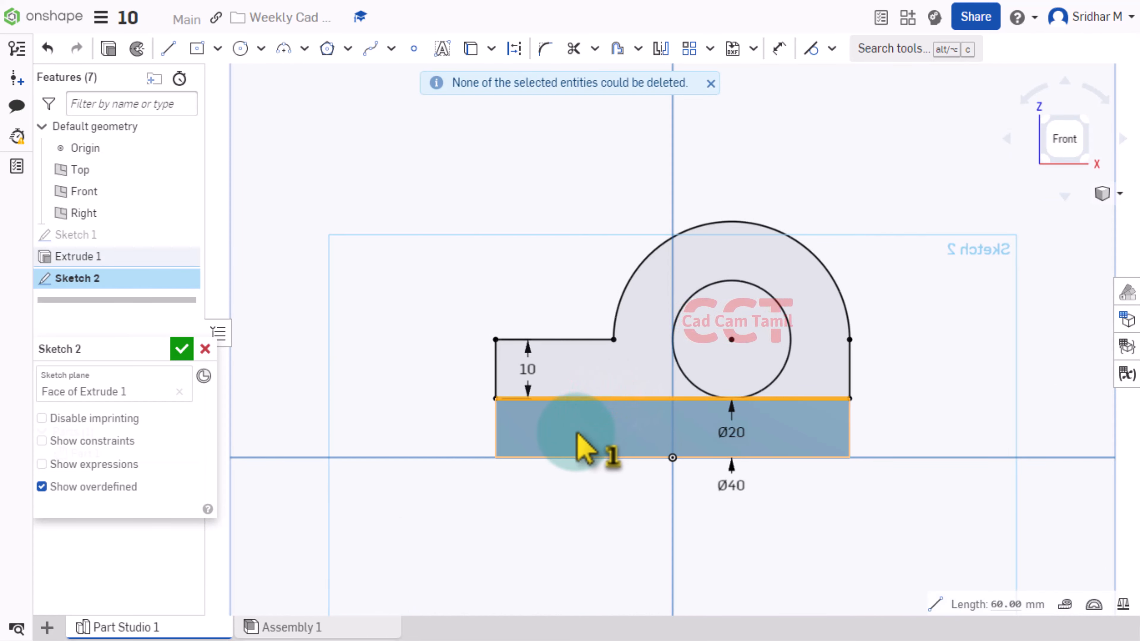
click(394, 194)
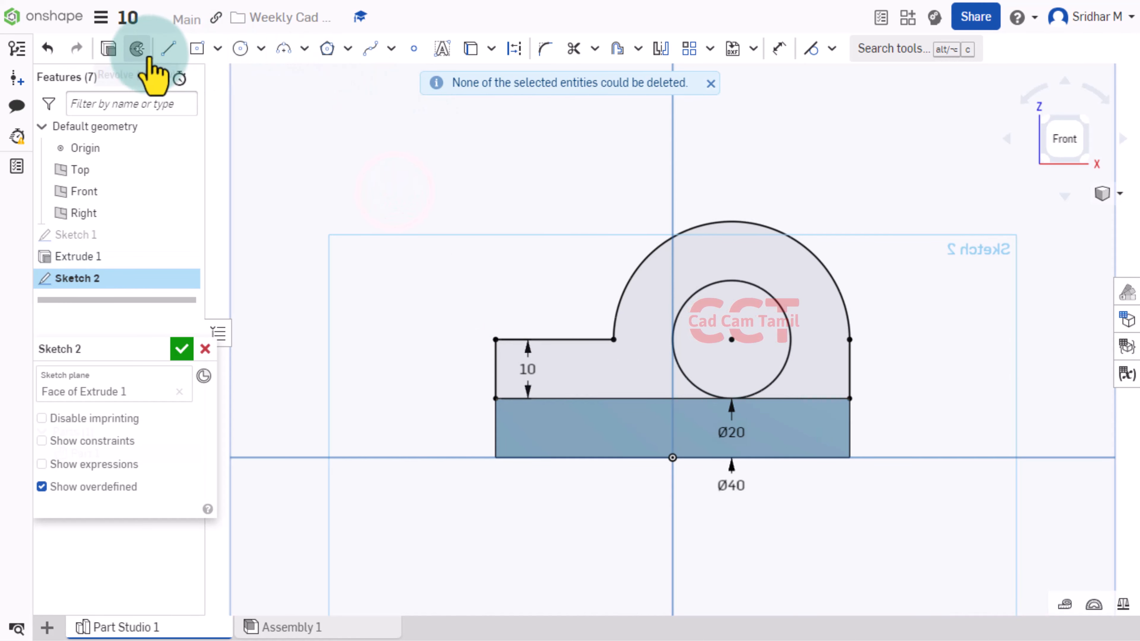
Step: Trace the base's face with three connected lines: 10 mm down one side, 60 mm along the bottom edge and back up the other side
click(168, 48)
click(496, 399)
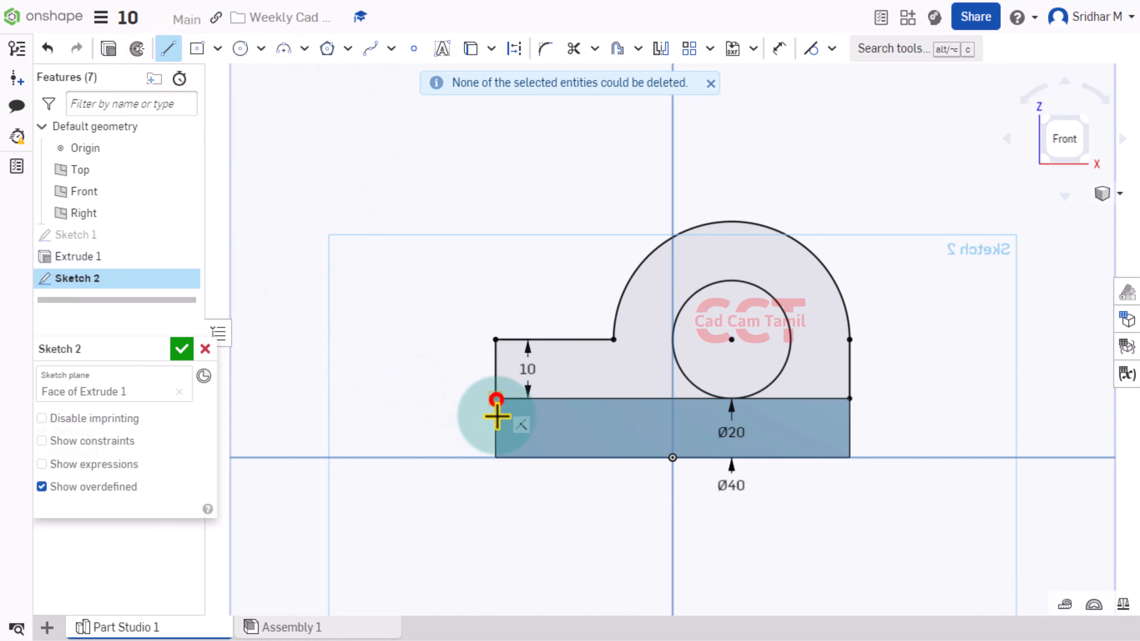
click(497, 458)
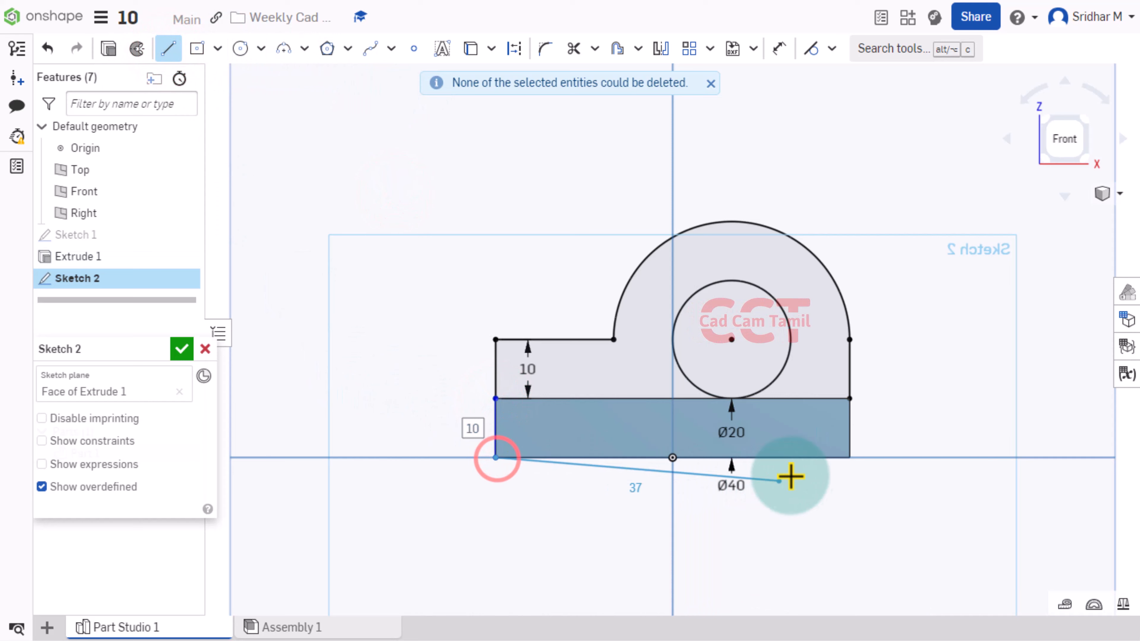
click(849, 458)
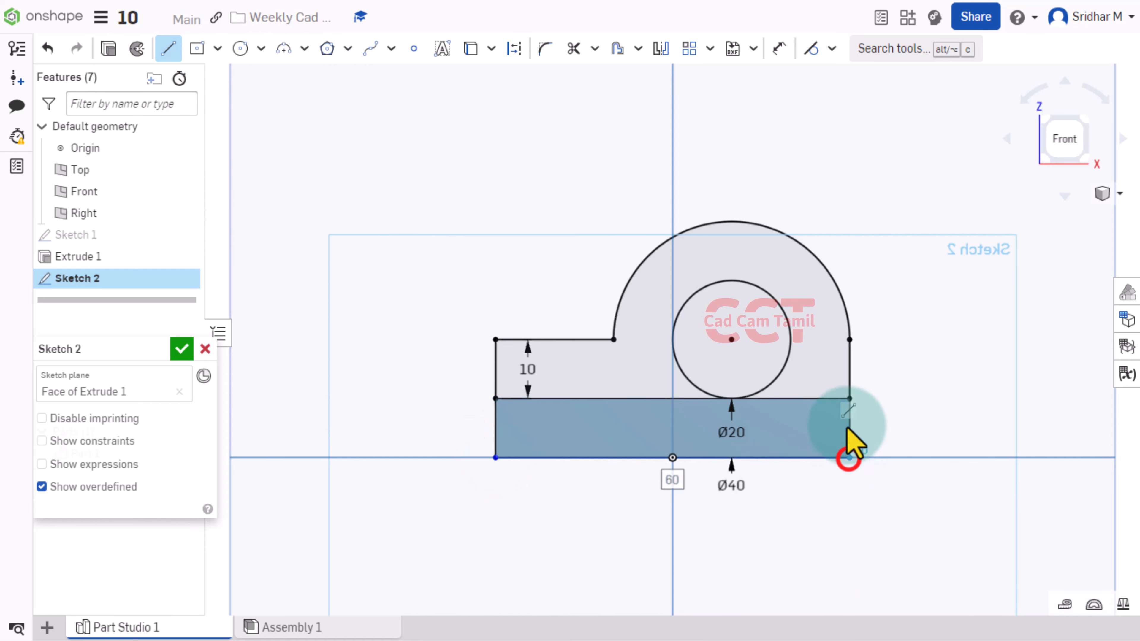
click(849, 398)
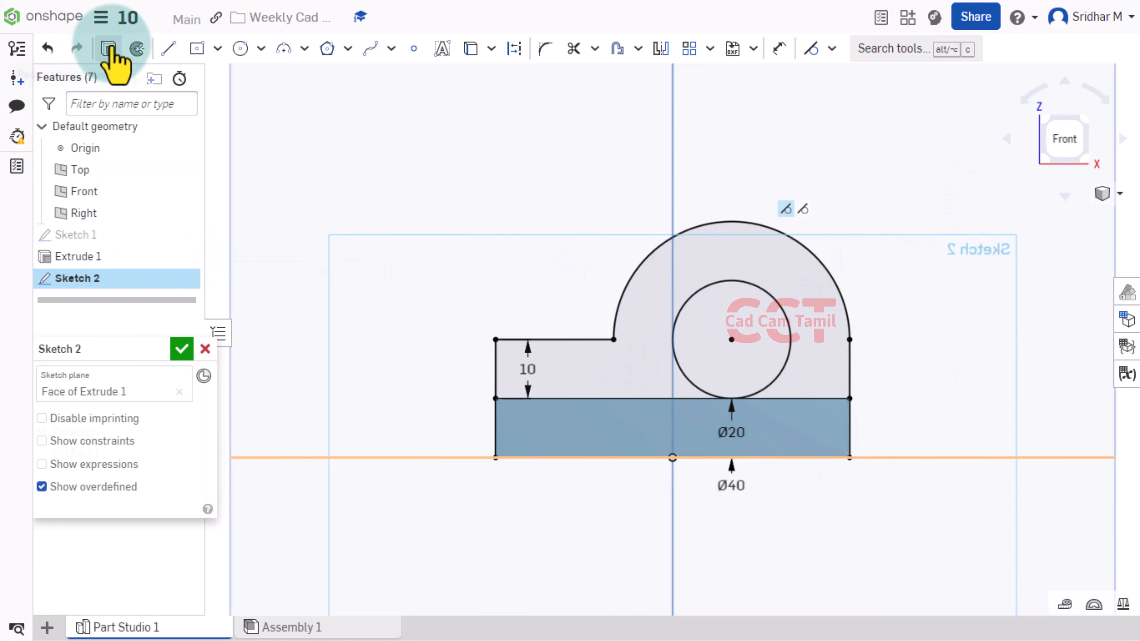
Step: Extrude the Sketch 2 profile, without the circular hole, 10 mm toward the base with the Add option and the direction flipped
click(108, 48)
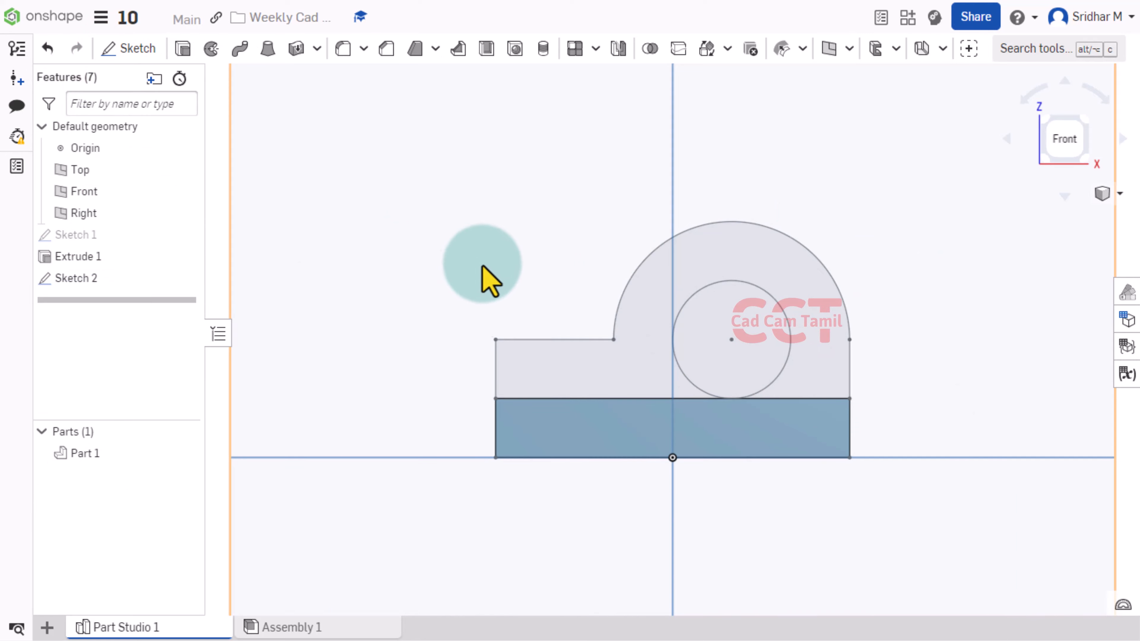
key(shift+e)
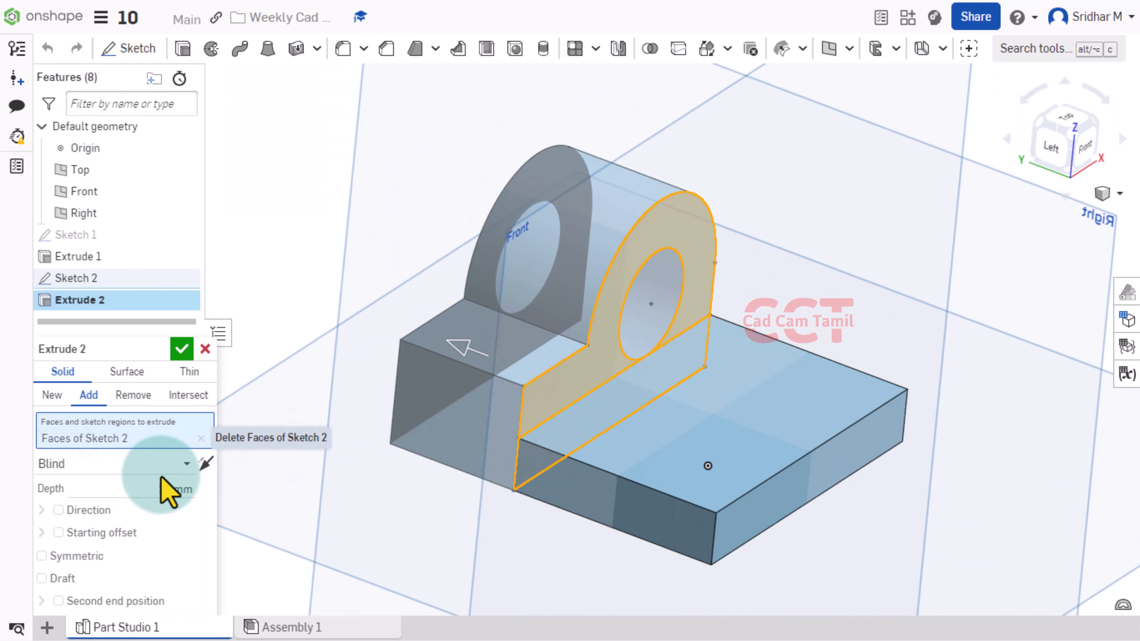
click(172, 489)
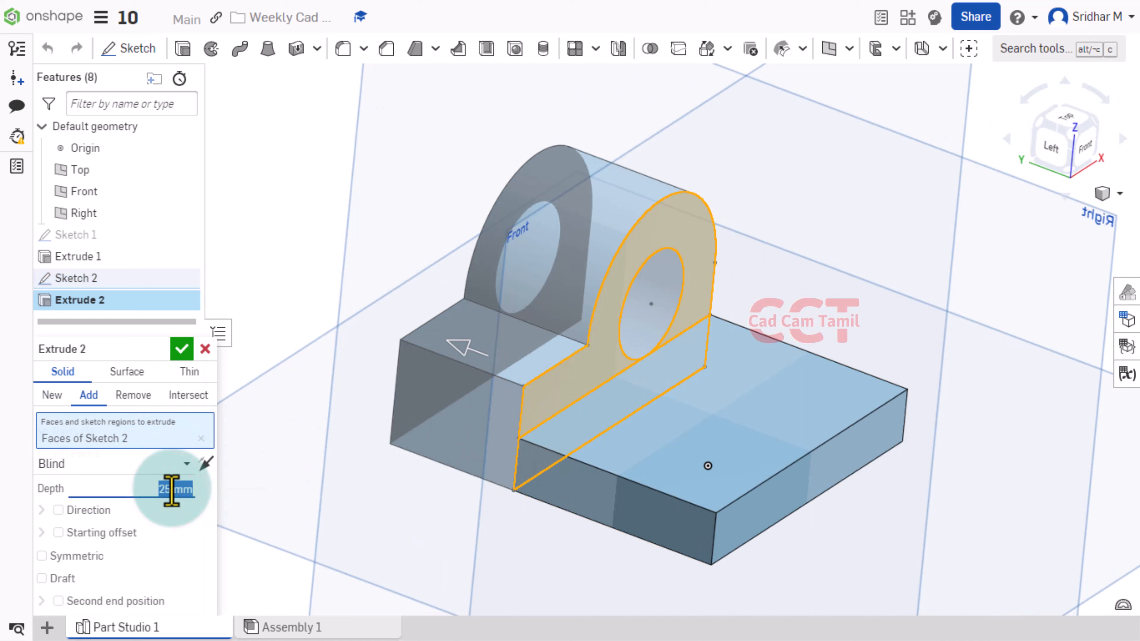
text(10)
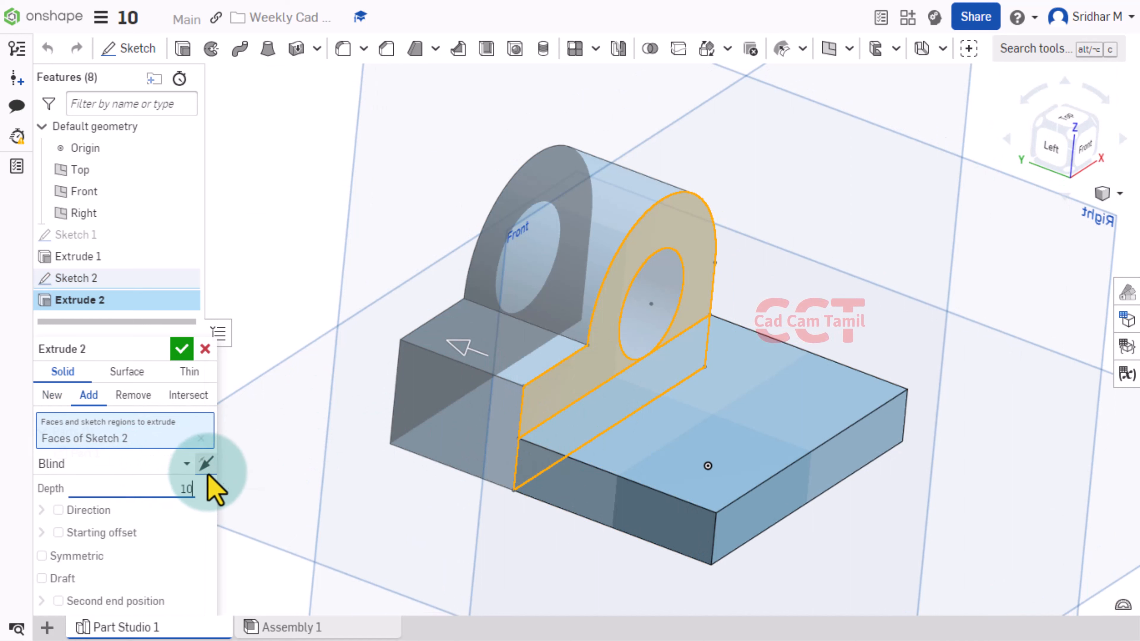
click(206, 462)
click(206, 462)
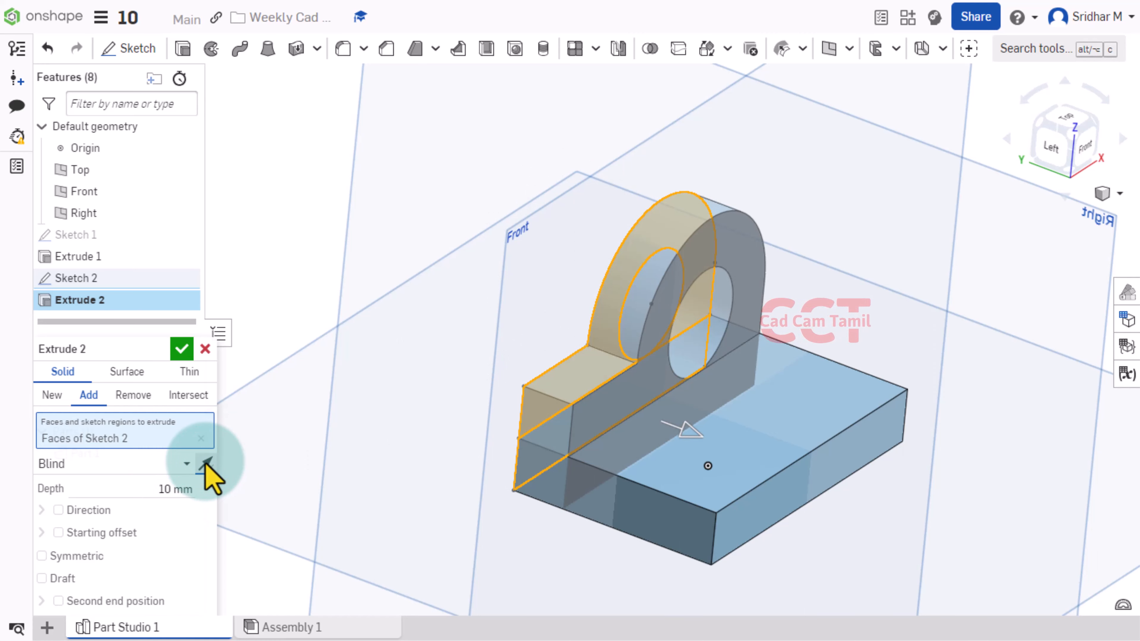
click(181, 350)
Step: Start a new sketch on the front face of the base block
right_drag(484, 320, 566, 410)
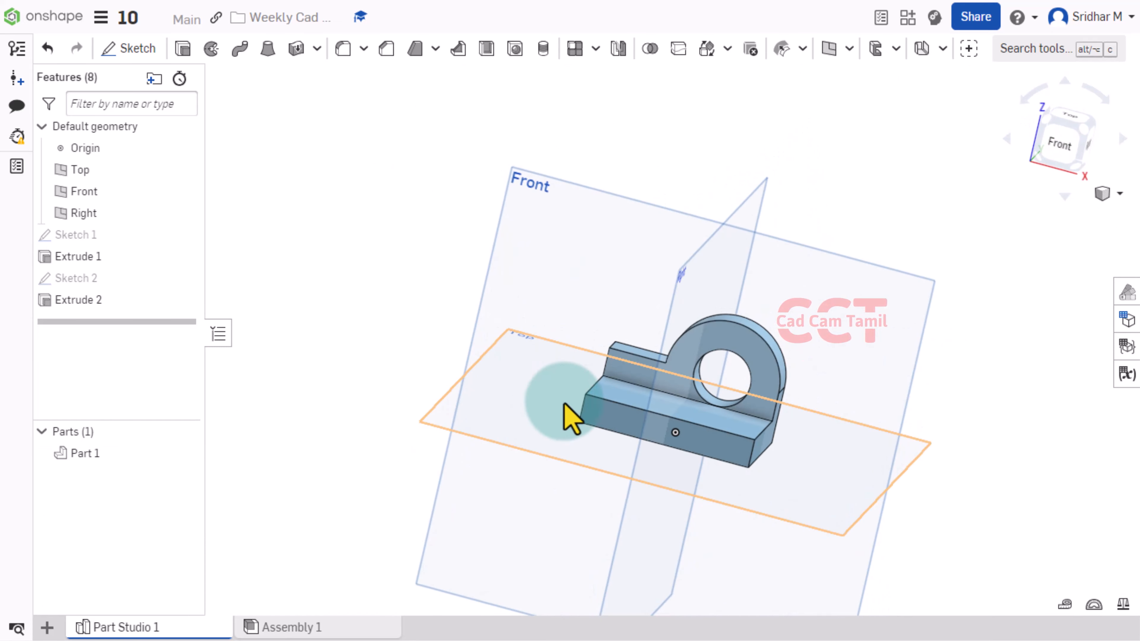
click(617, 415)
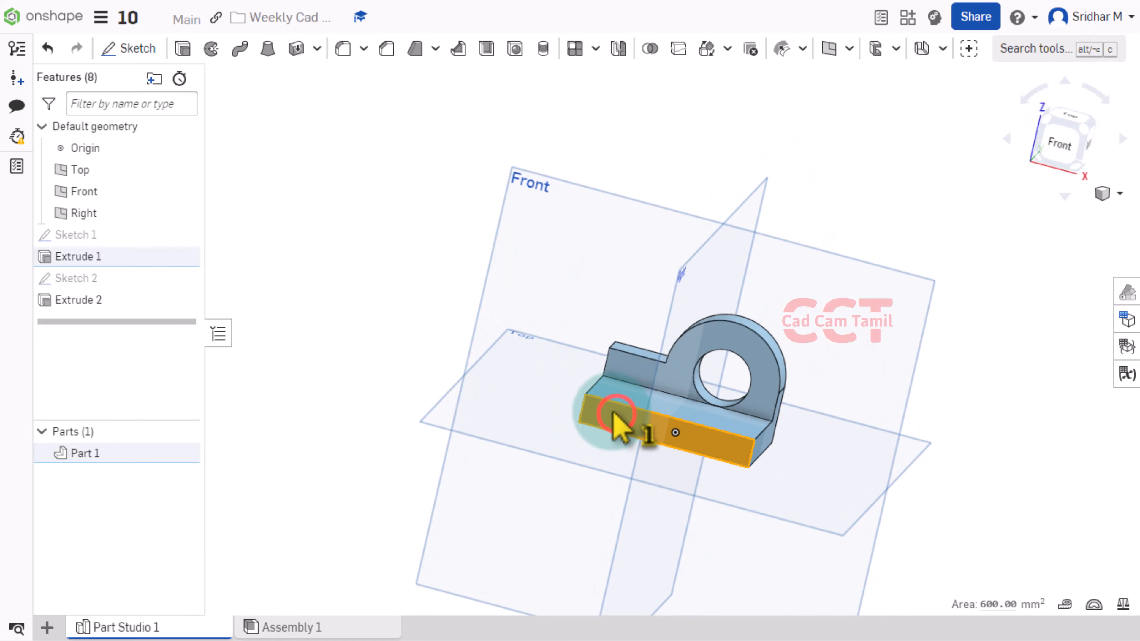
click(130, 48)
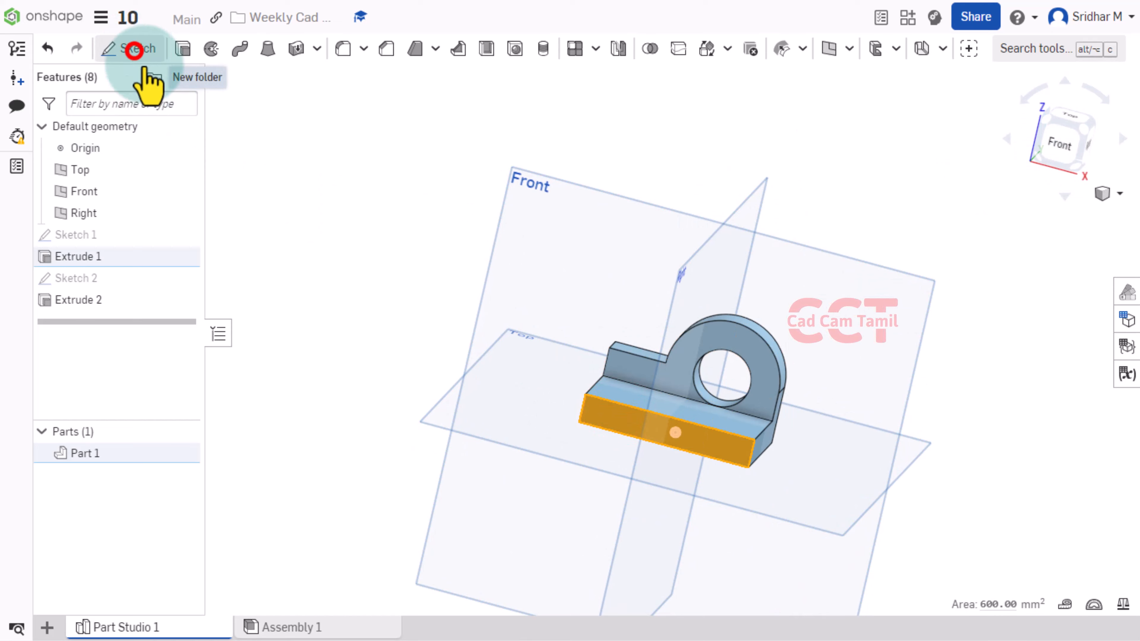
click(1050, 160)
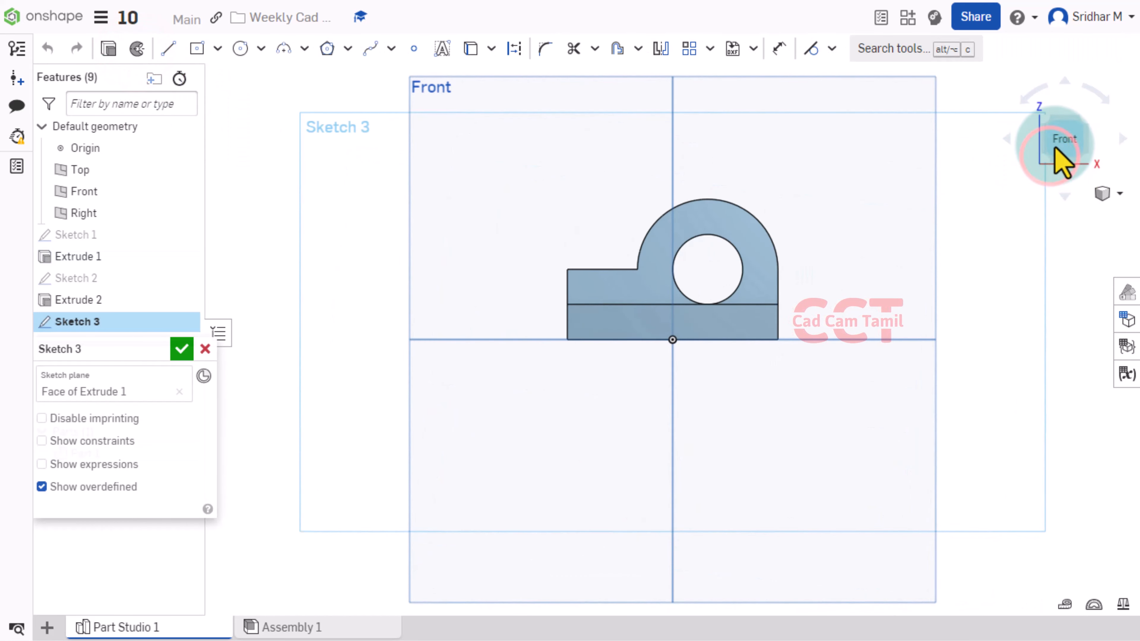
scroll(583, 346, up, 5)
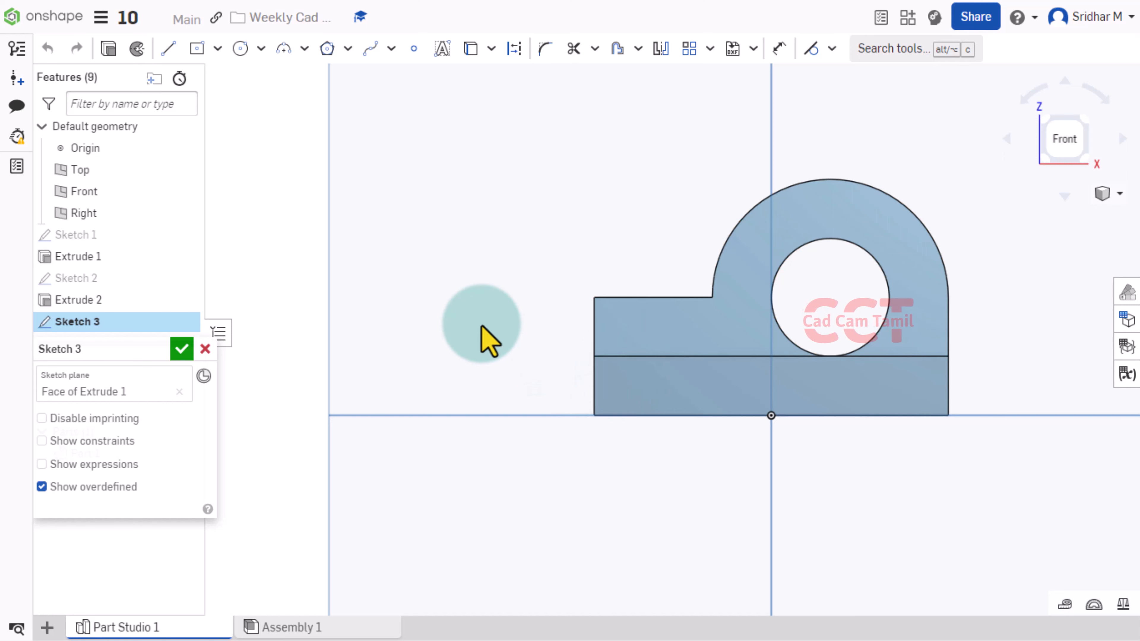
Step: Draw a 20 mm vertical line up from the front face's upper-left corner and a 10 mm horizontal line inward from its top end
key(alt+Tab)
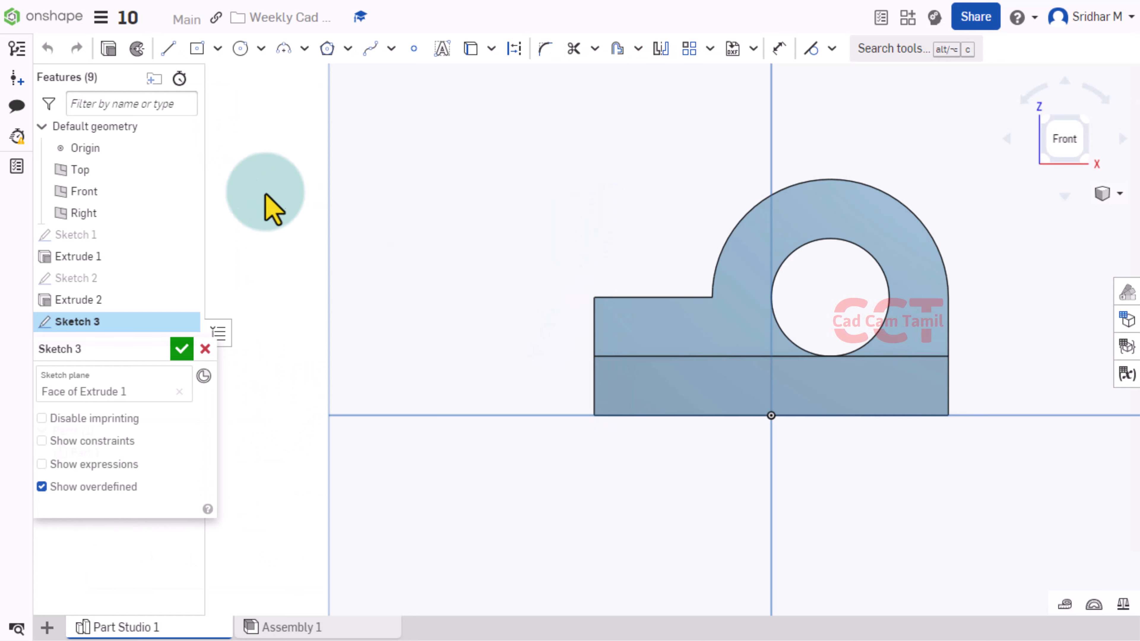
click(168, 48)
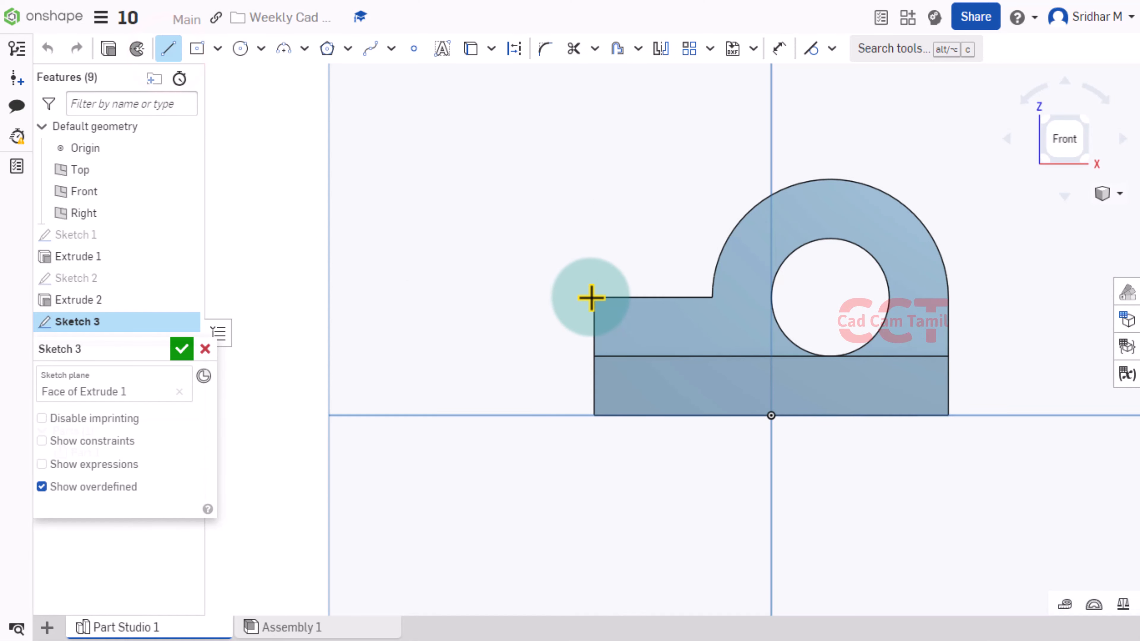
click(595, 357)
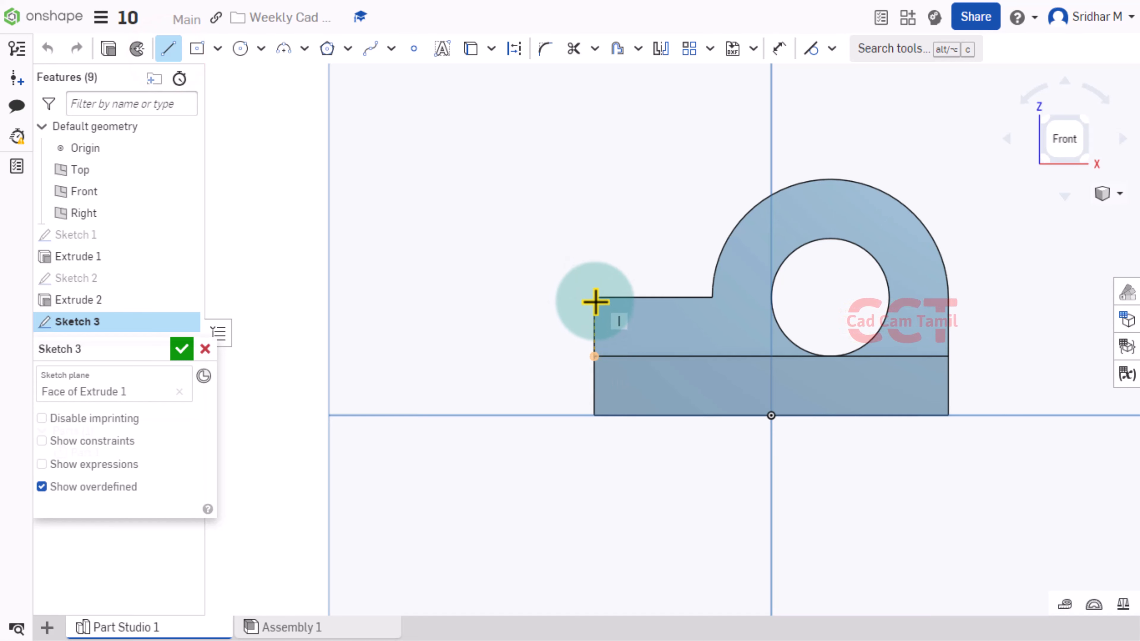
click(595, 298)
click(595, 356)
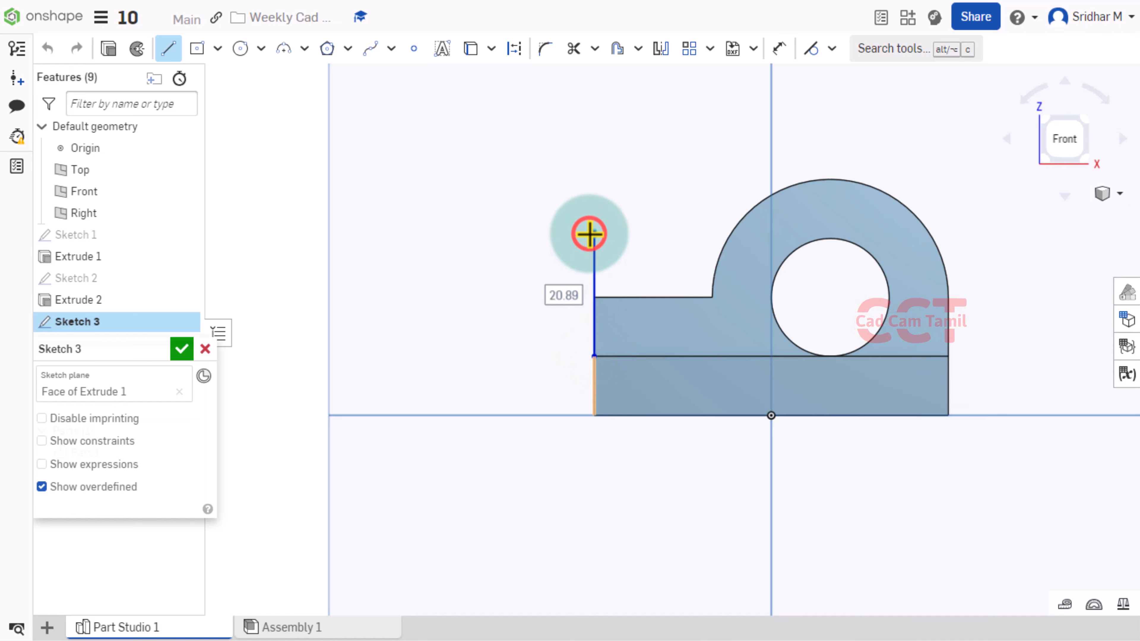
click(589, 234)
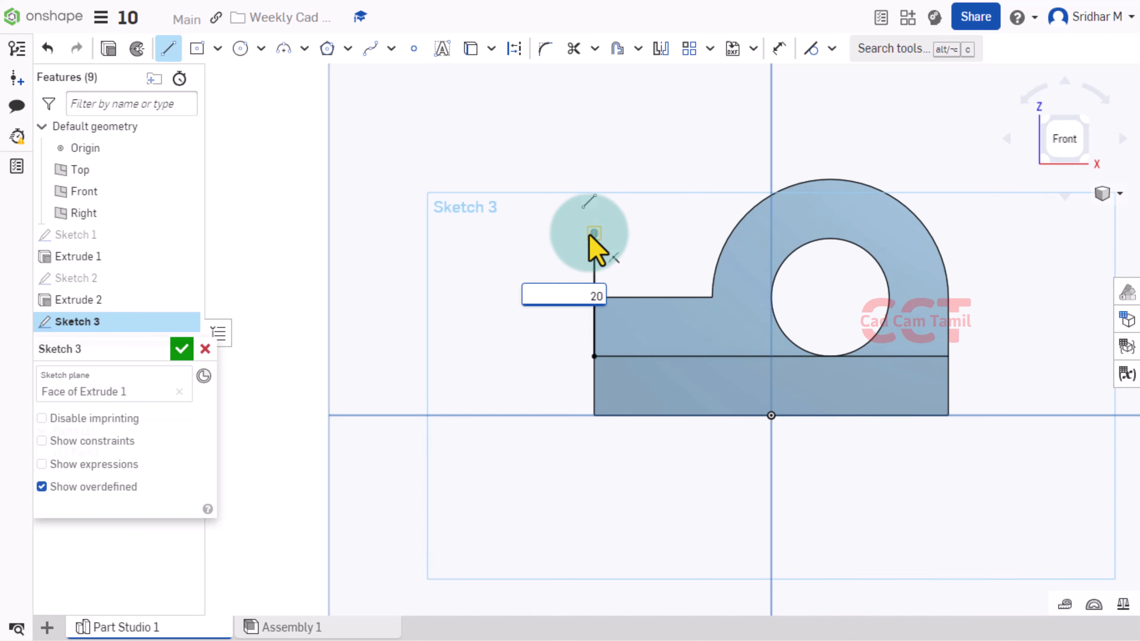
drag(593, 234, 651, 239)
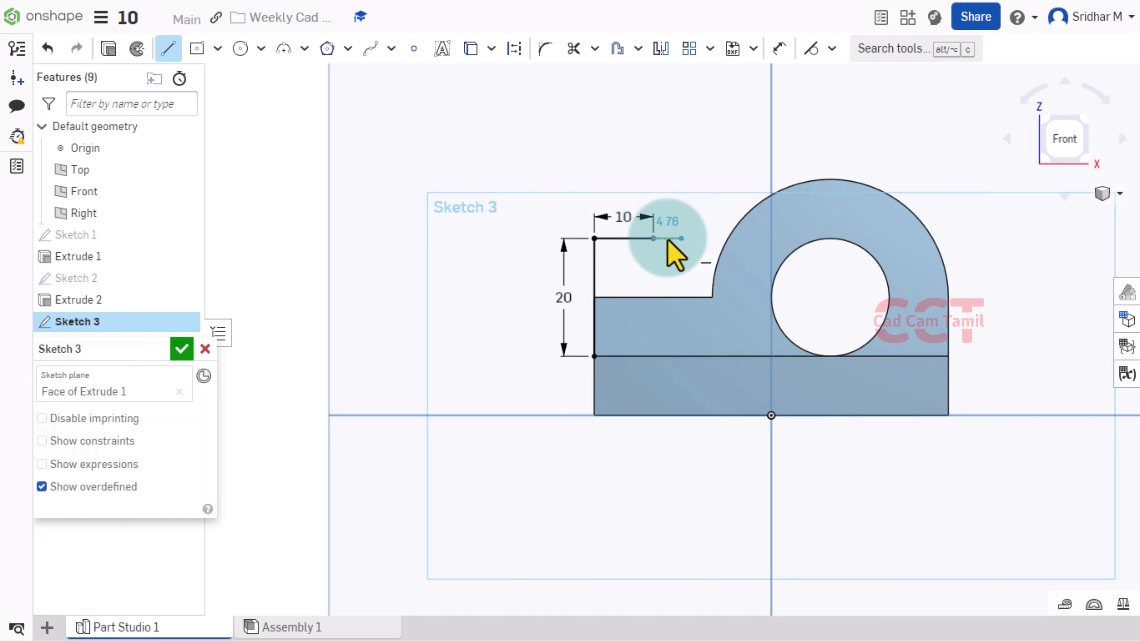
Step: Draw a second 10 mm horizontal line continuing inward from the end of the existing top line
key(t)
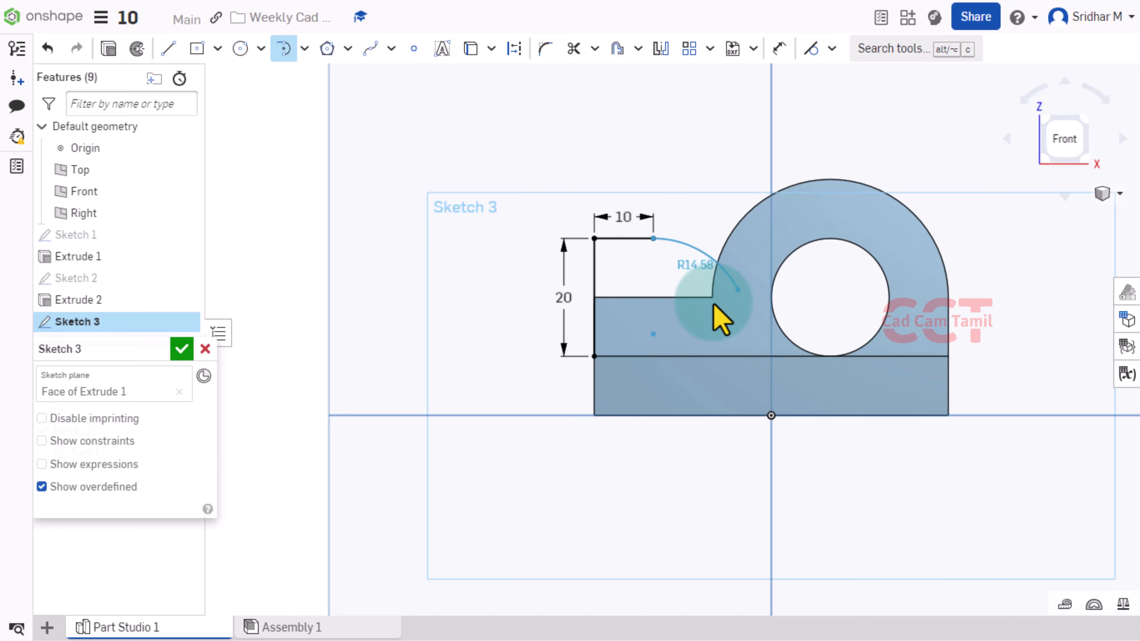
click(698, 288)
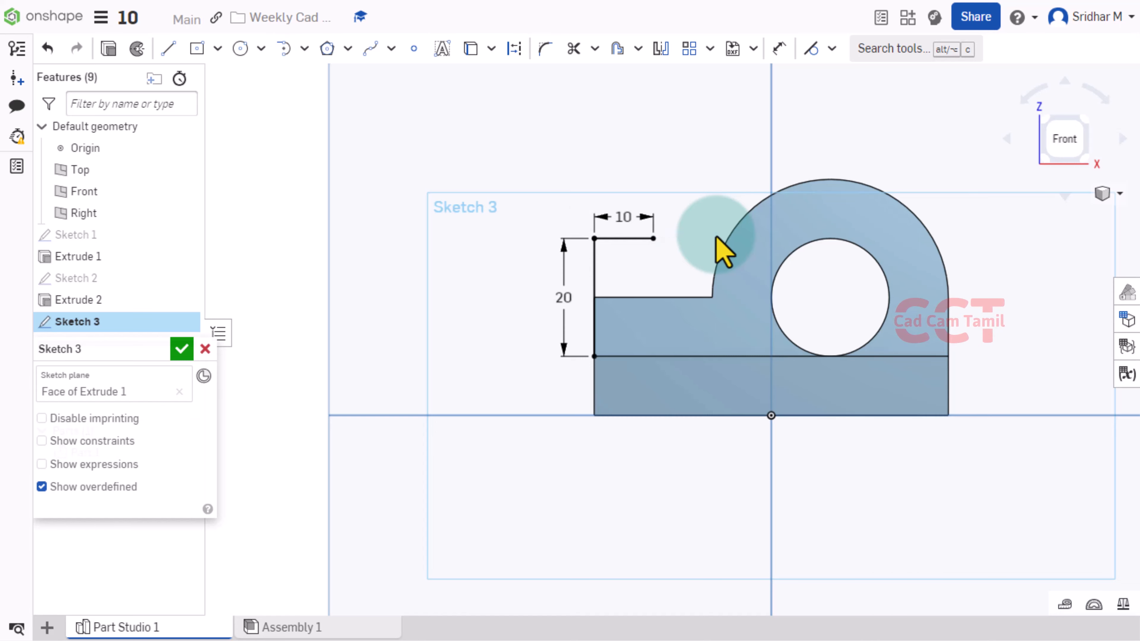
click(169, 47)
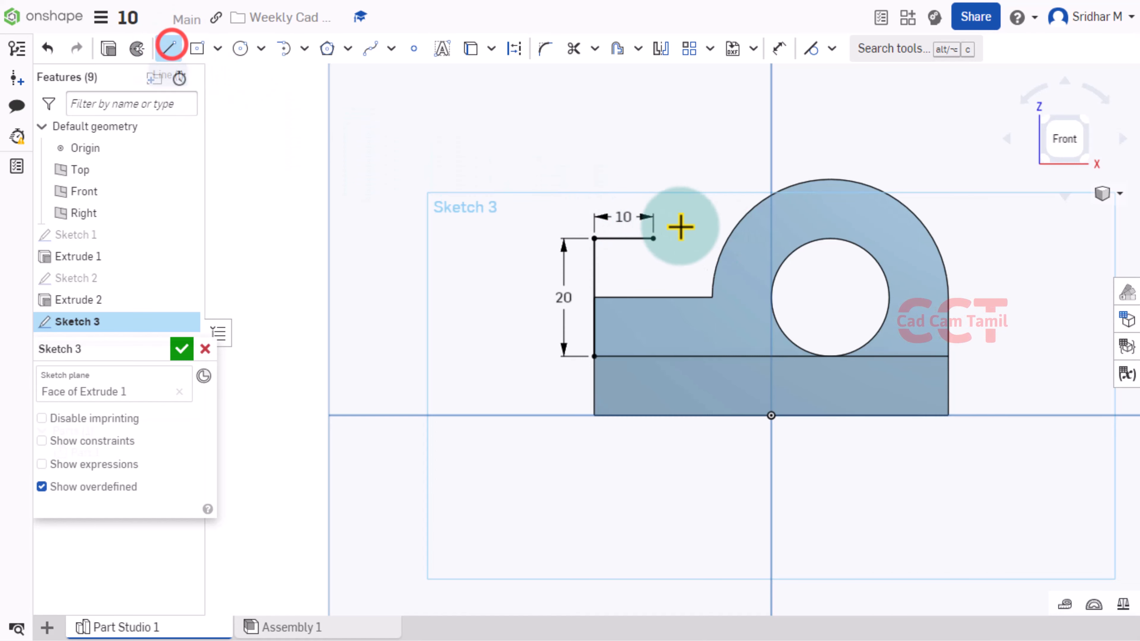
click(653, 240)
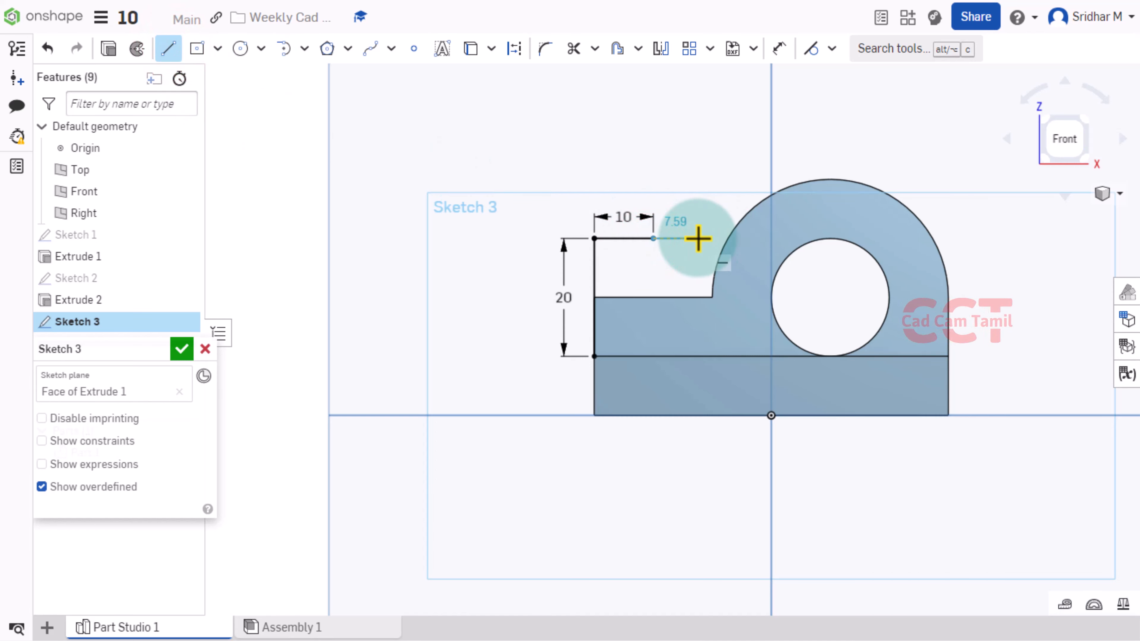
click(698, 238)
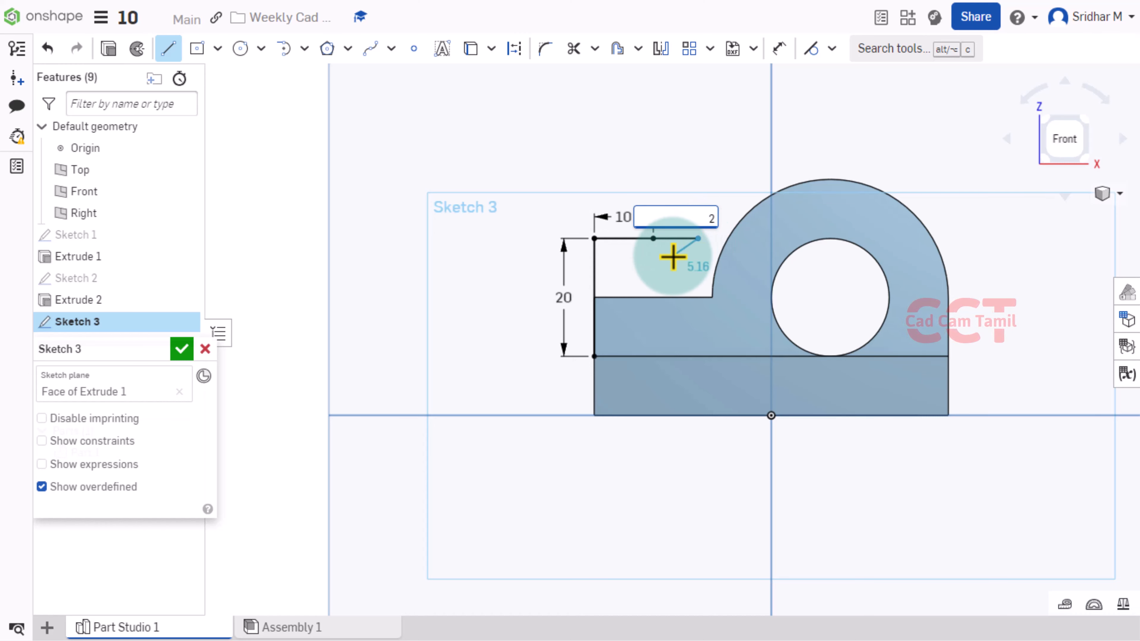
text(10)
key(Return)
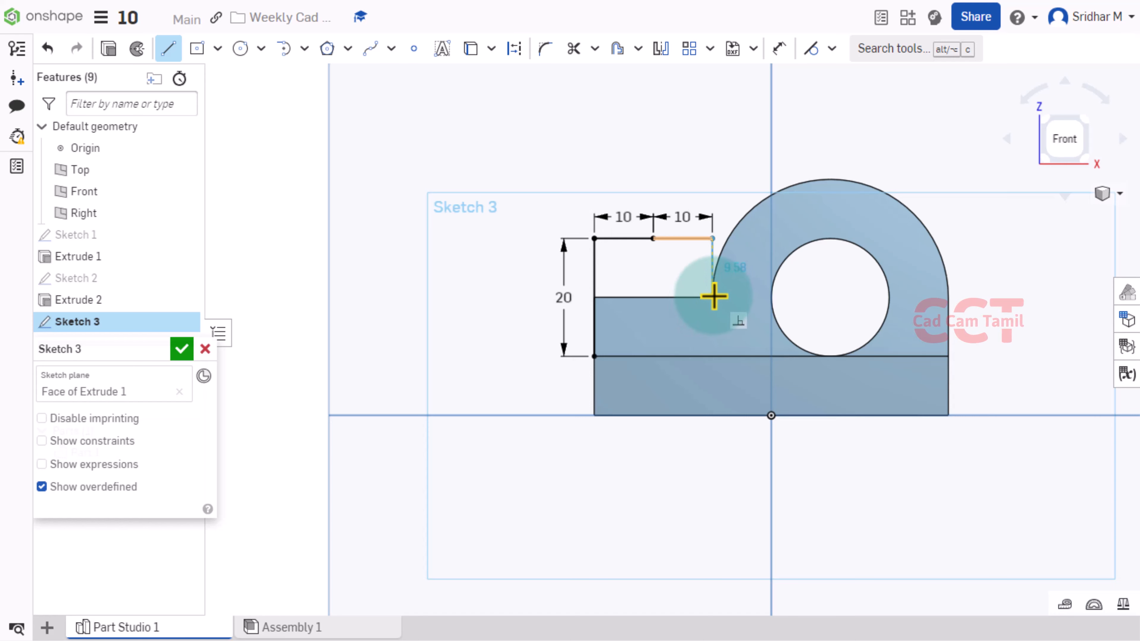
Step: Draw a 10 mm vertical line down from the top line's inner end and a horizontal line back to the outer vertical edge
click(707, 344)
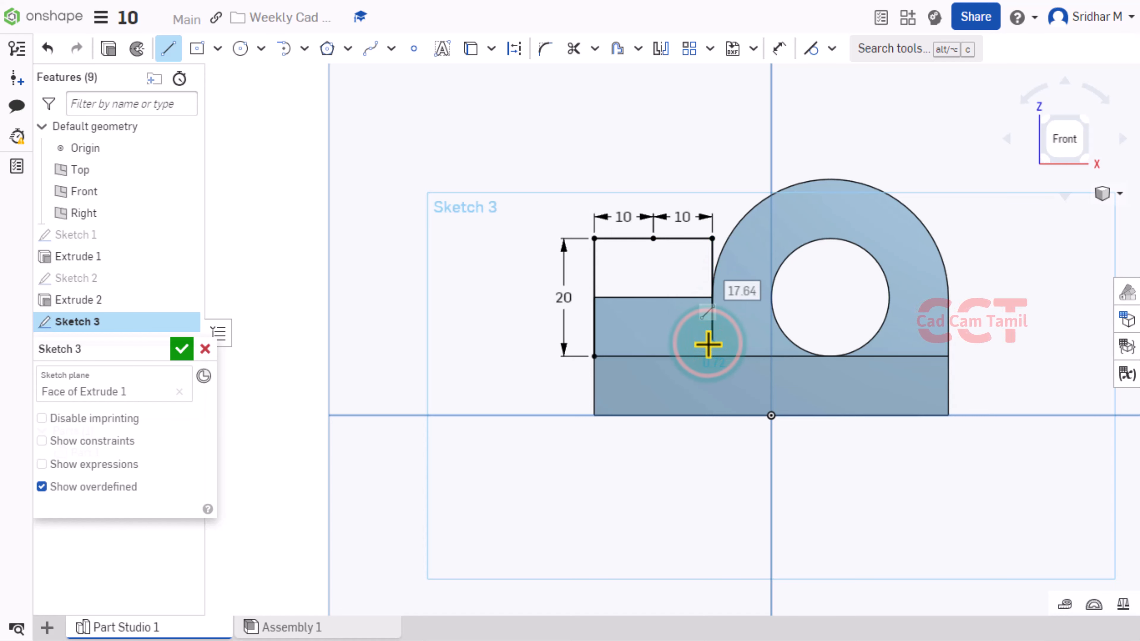
text(10)
key(Return)
click(597, 297)
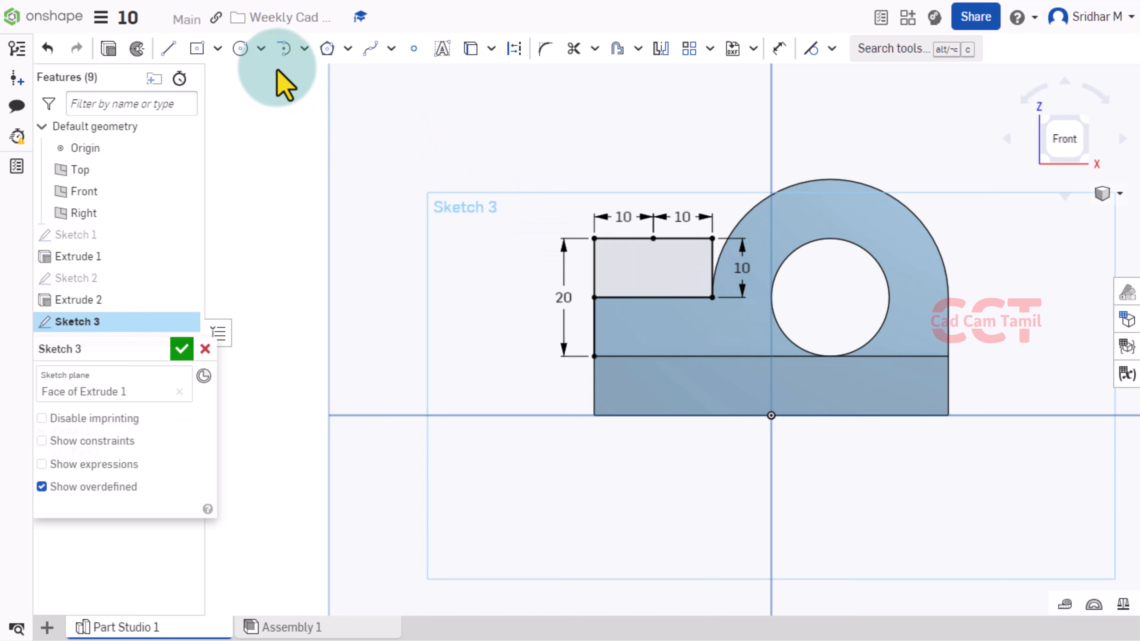
Step: Draw a 20 mm diameter circle centred on the rectangle's upper inner corner, passing through the top line's midpoint
click(240, 49)
click(712, 238)
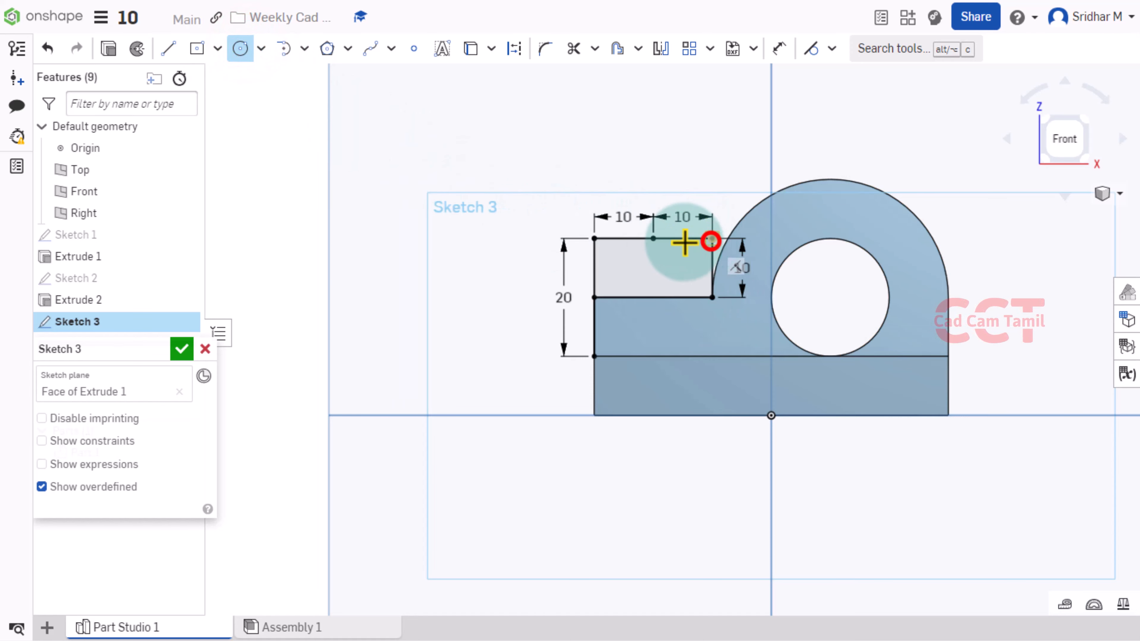
click(654, 239)
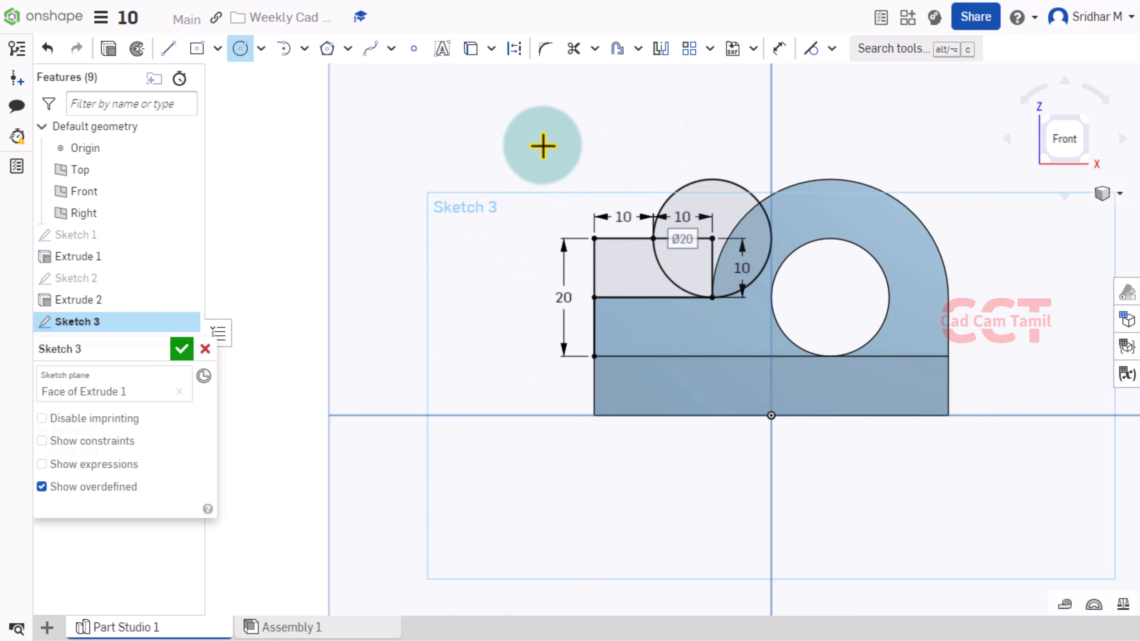
Step: Trim the circle to its lower-left quarter arc and remove the rectangle's cut-off corner lines and the vertical segment below the profile
click(573, 48)
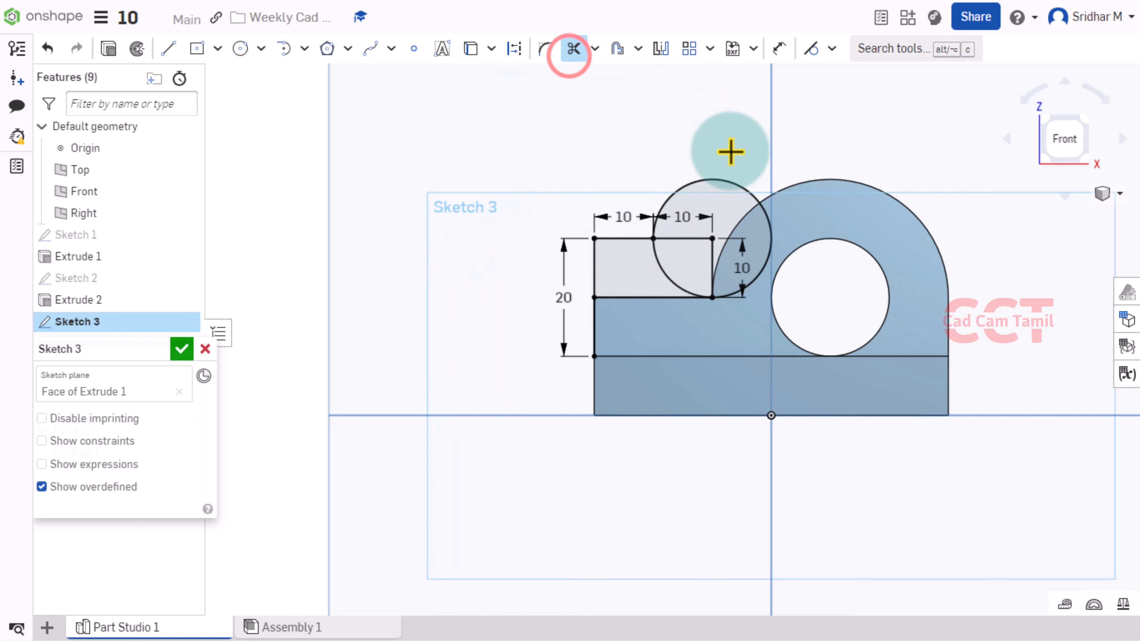
click(713, 178)
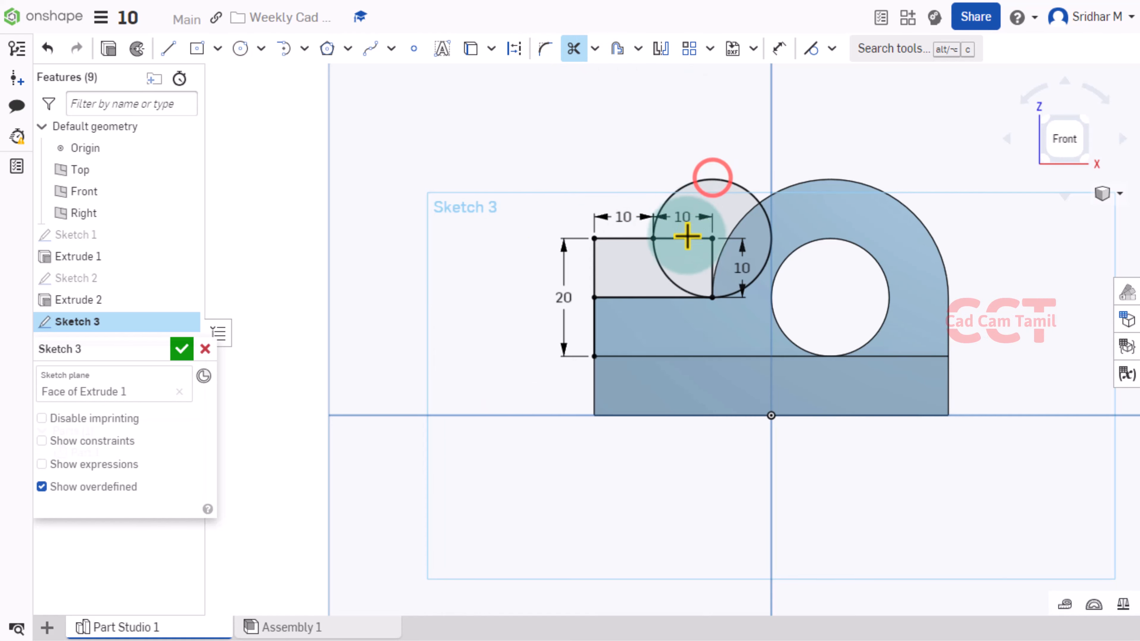
click(685, 239)
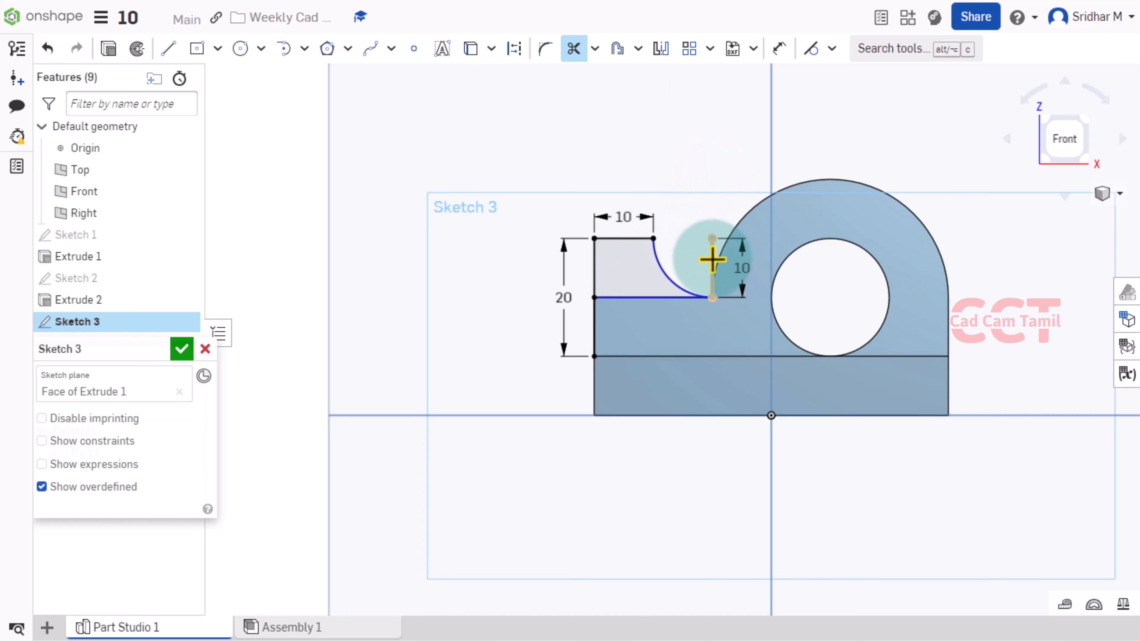
click(712, 259)
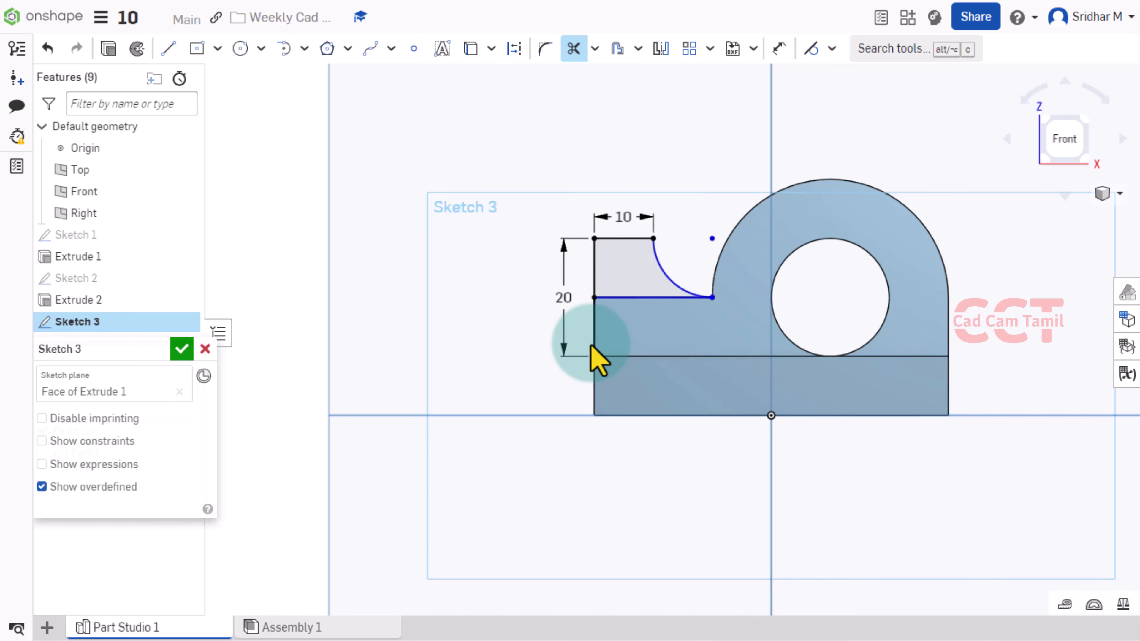
click(595, 337)
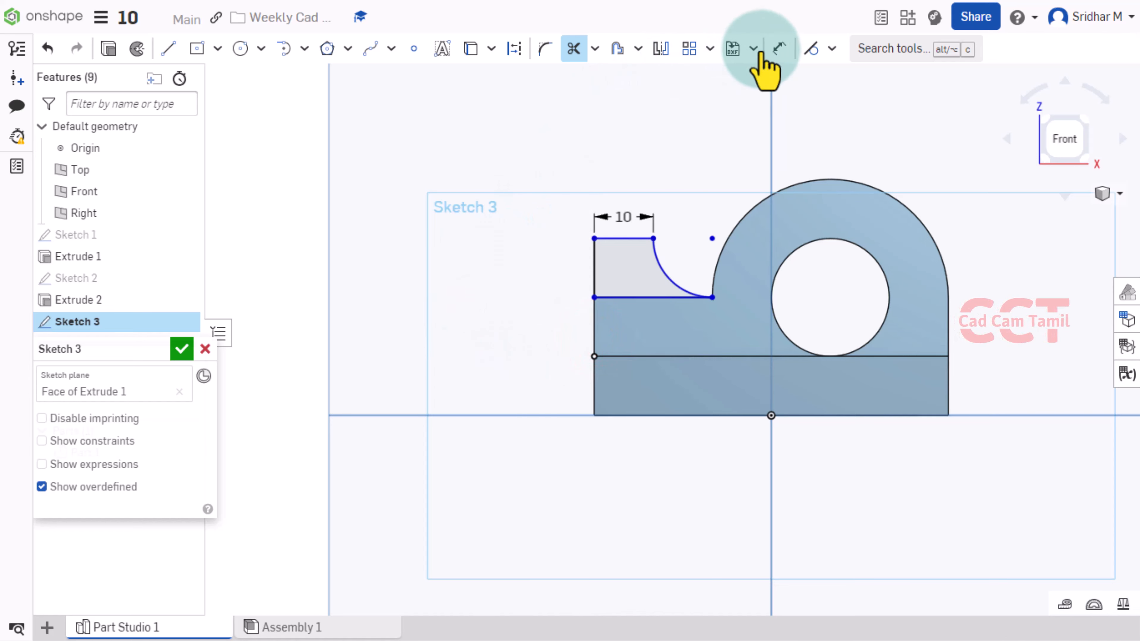
Step: Dimension the concave arc with a 10 mm radius and the profile's bottom line with a 20 mm length
click(777, 48)
drag(663, 261, 545, 330)
key(Return)
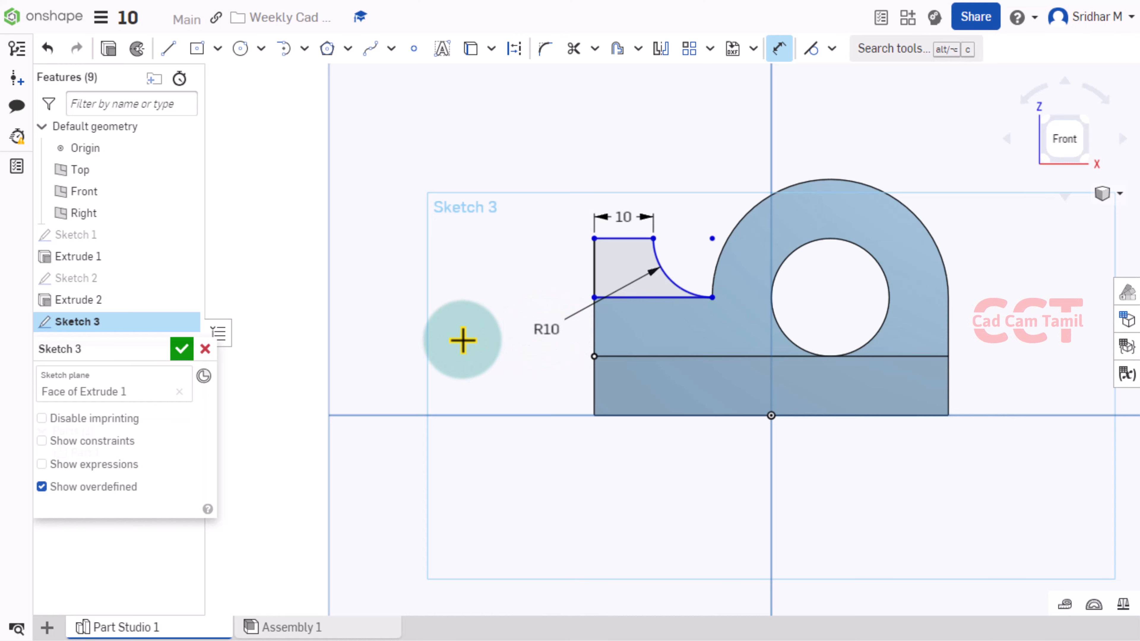
click(676, 302)
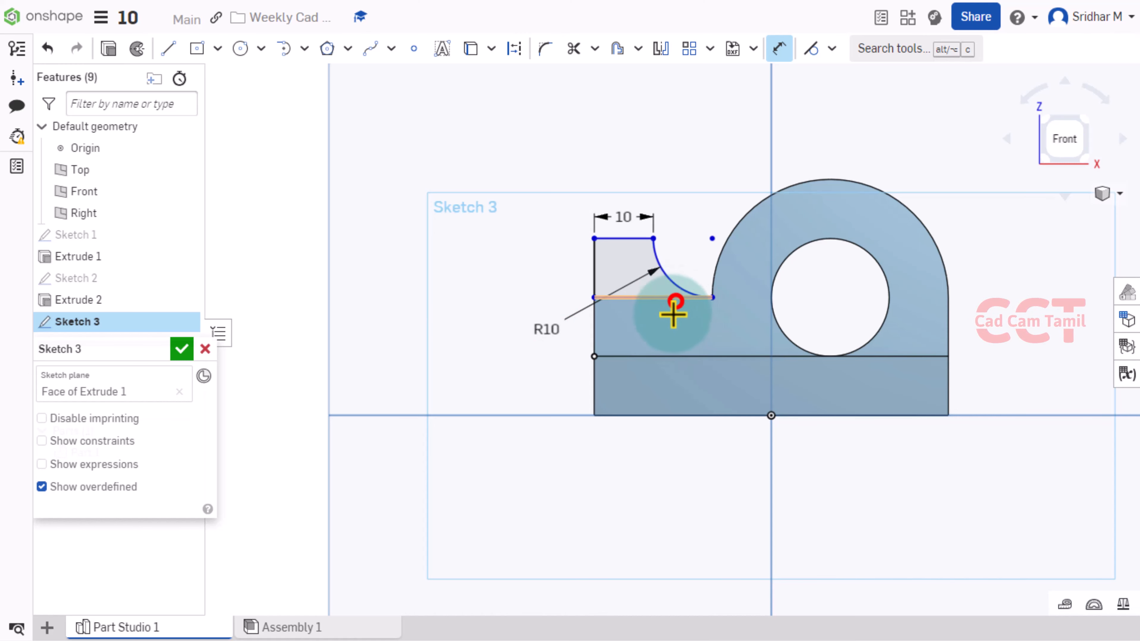
click(661, 334)
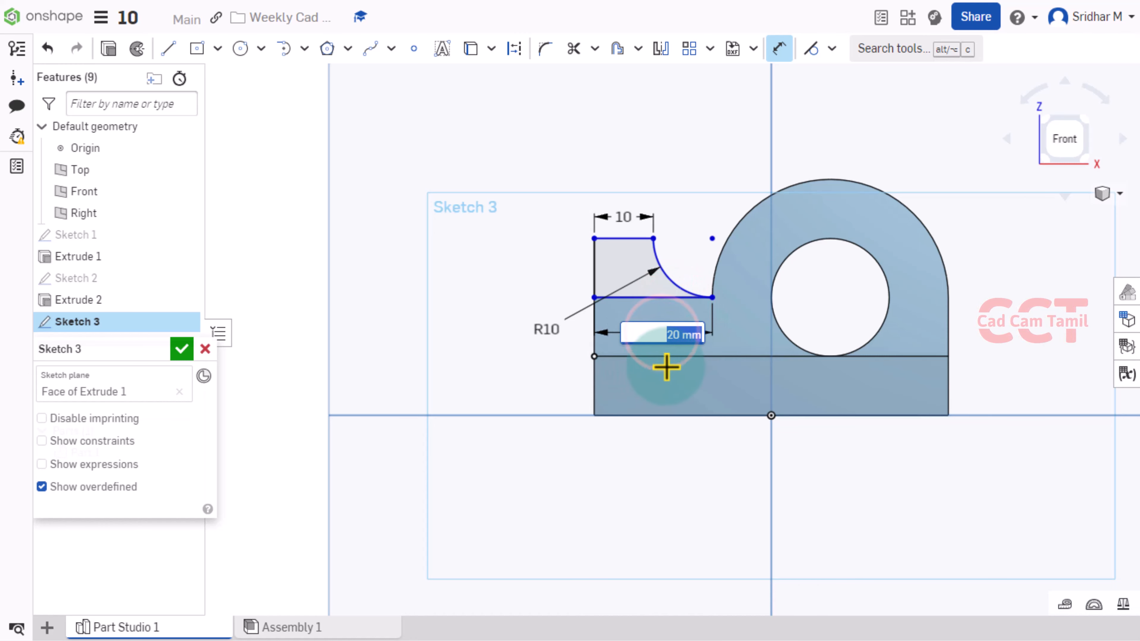
key(Return)
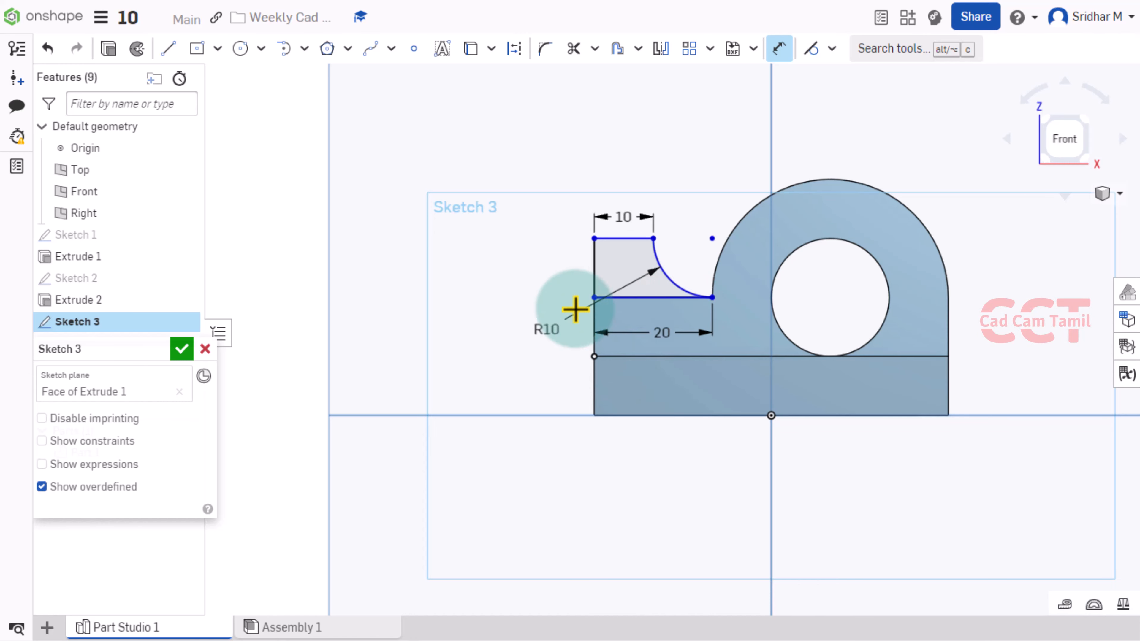